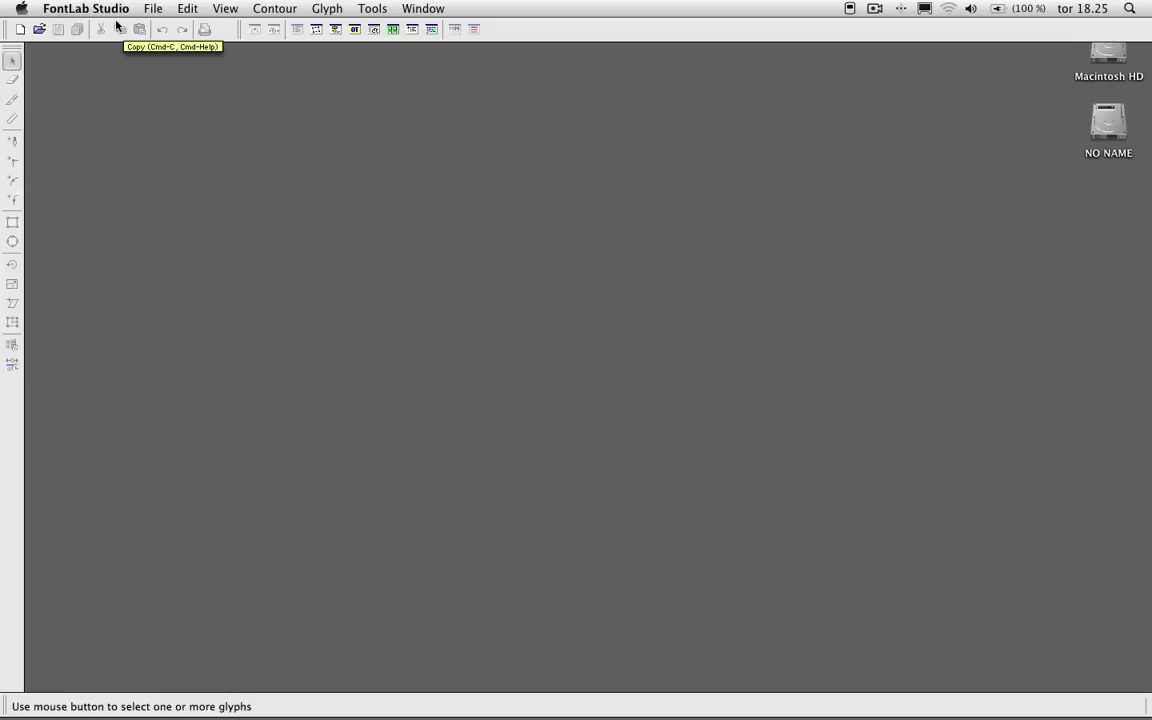
- Create a new untitled font, turn on its font-window toolbar, and select among glyph cells
click(20, 30)
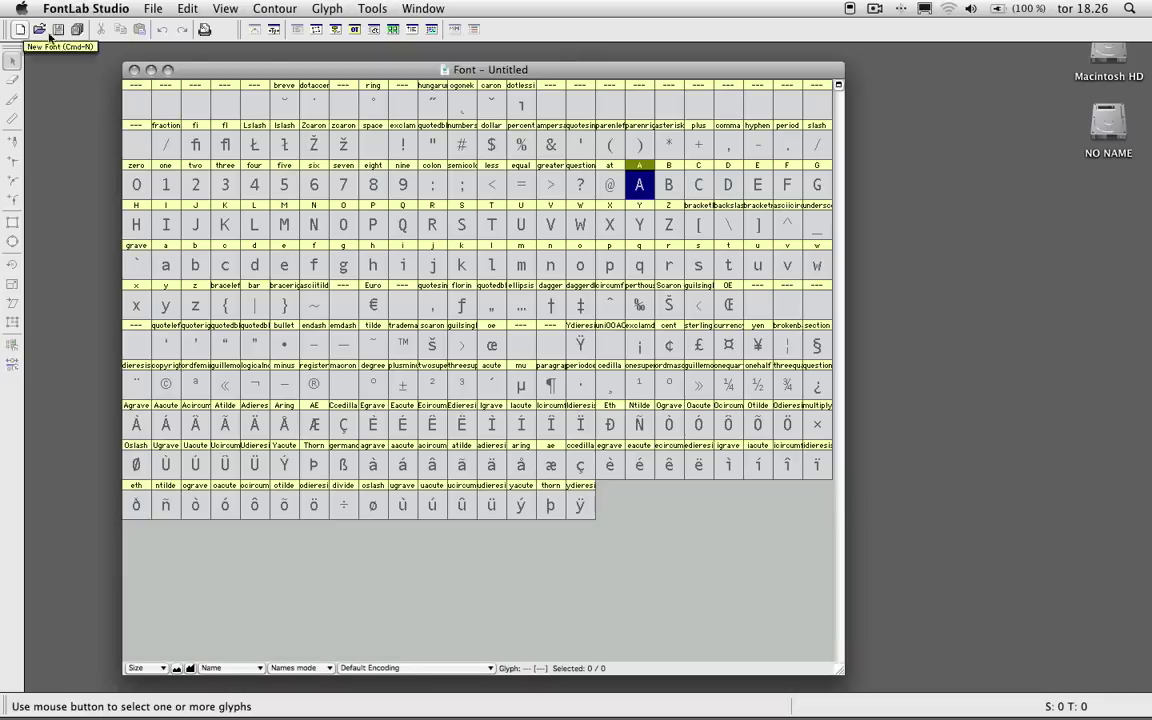
drag(313, 74, 313, 70)
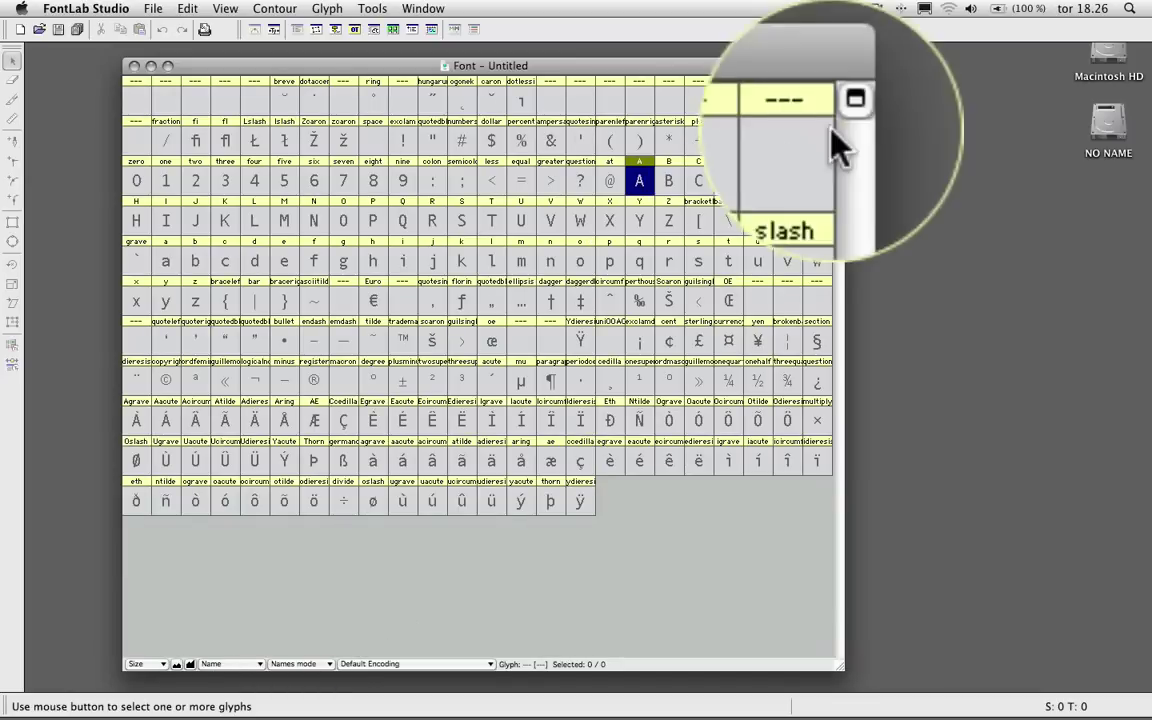
click(838, 80)
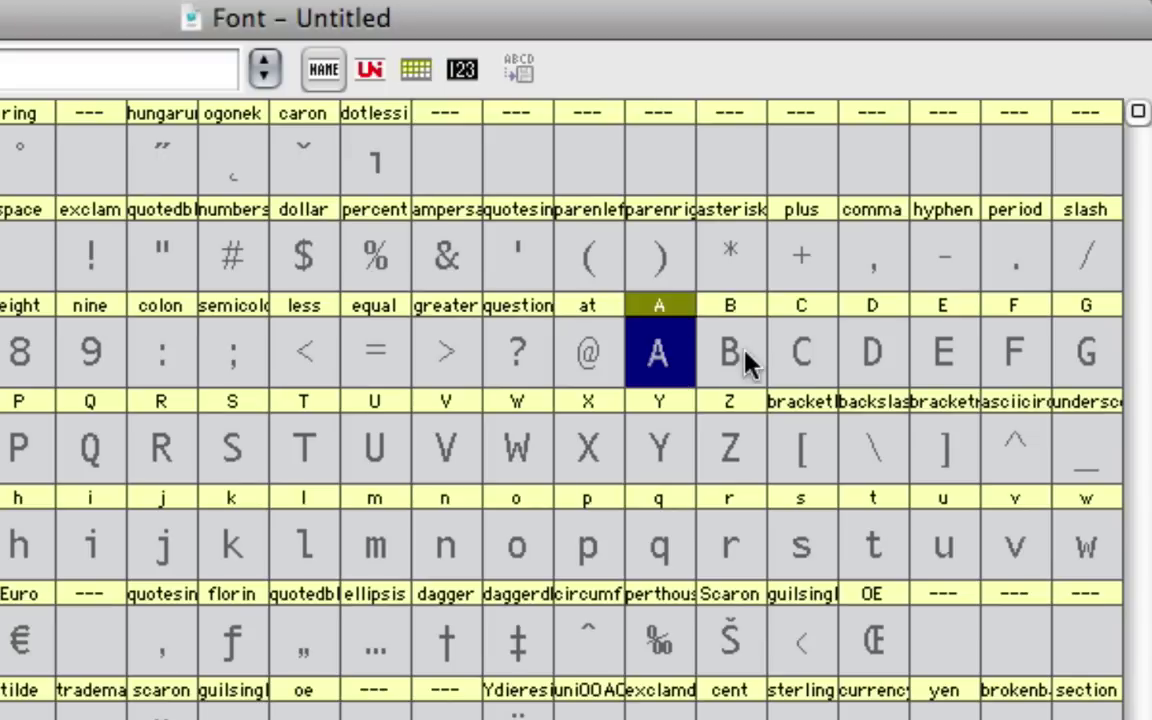
drag(745, 358, 685, 345)
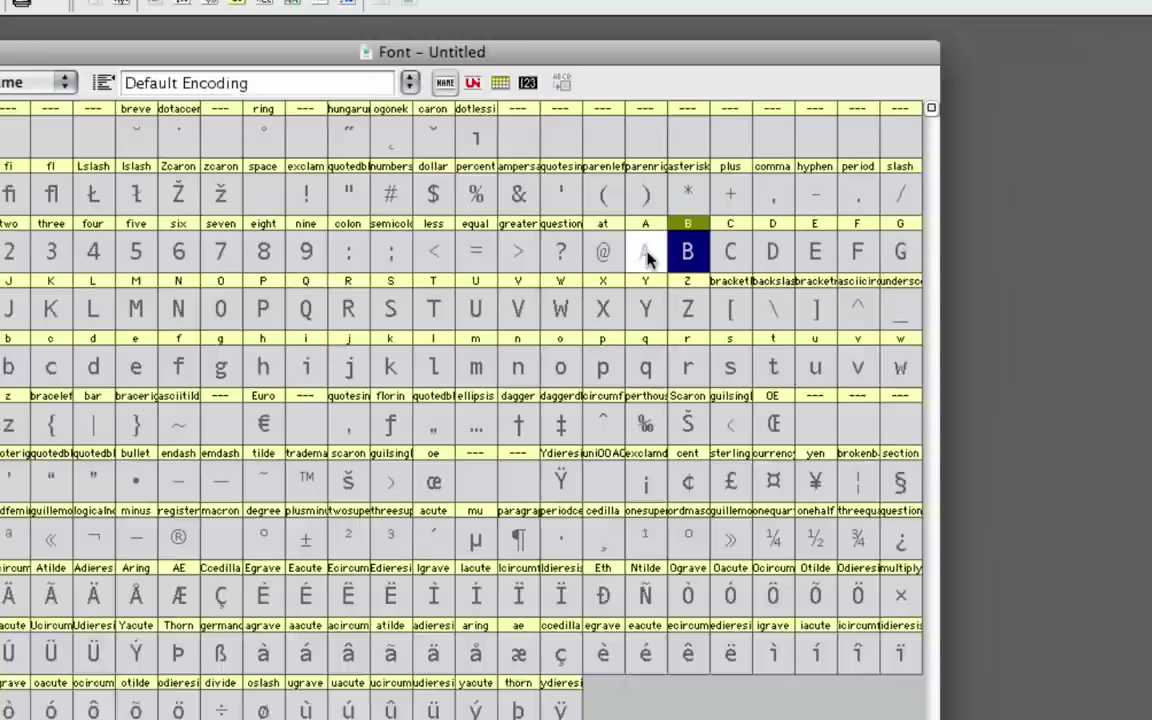
double_click(655, 360)
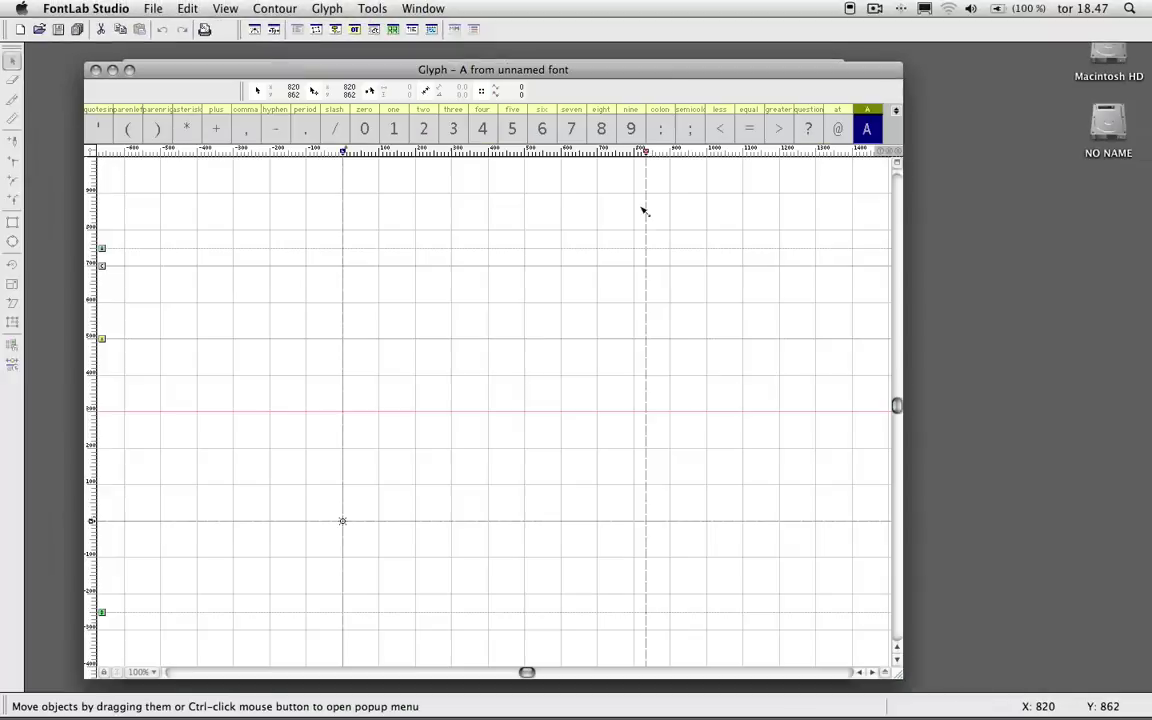
drag(520, 64, 520, 61)
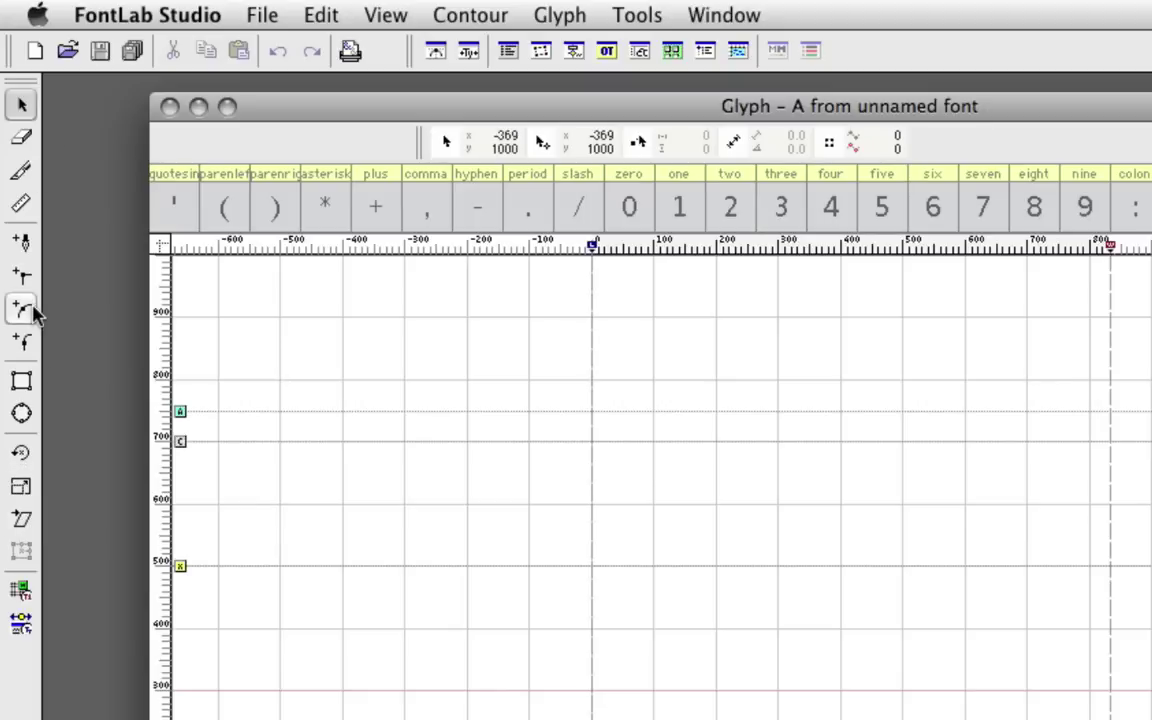
click(378, 12)
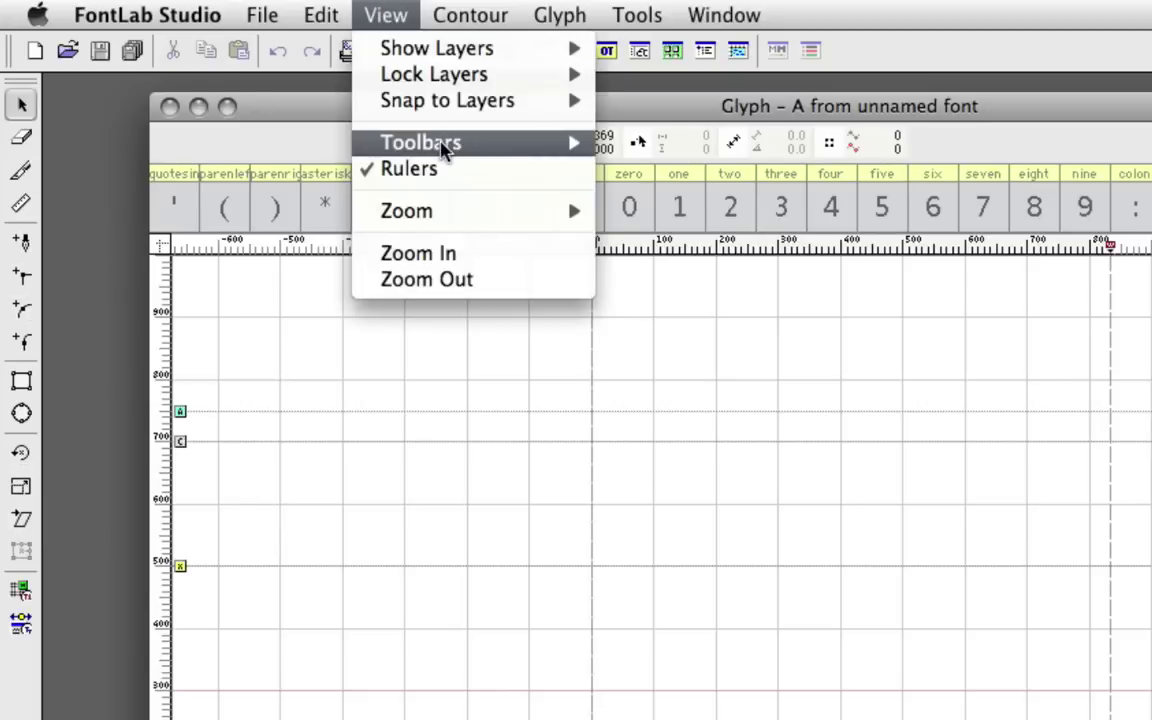
mouse_move(450, 146)
click(728, 262)
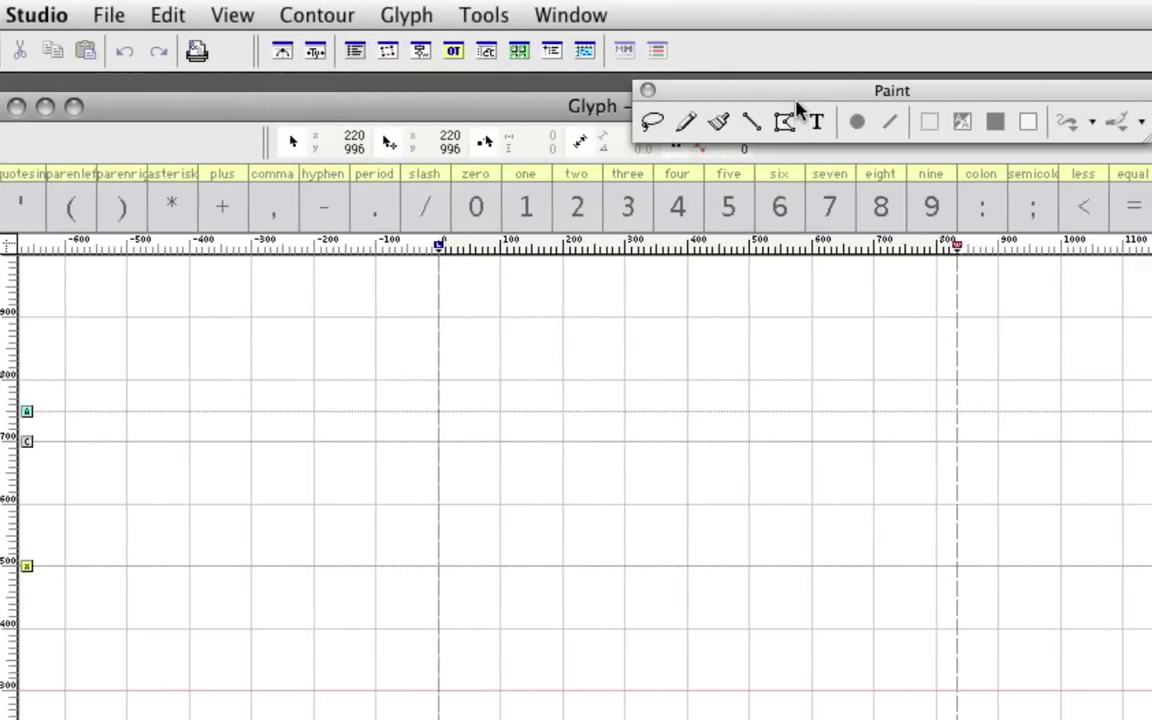
drag(796, 99, 791, 109)
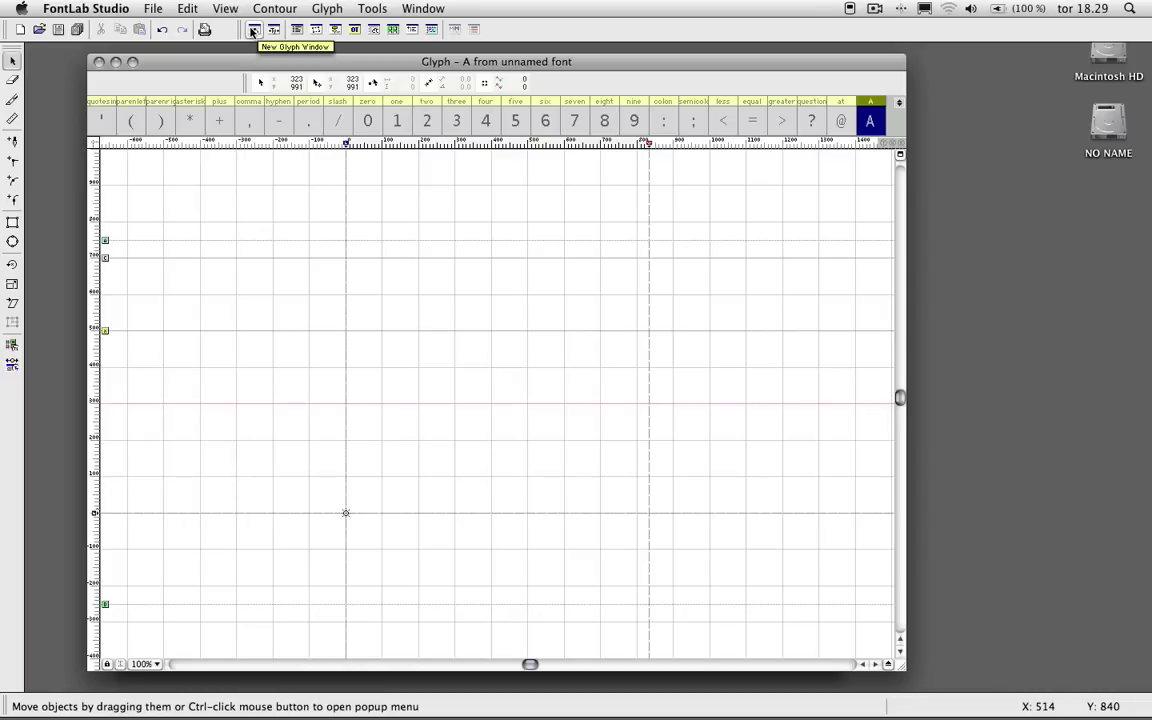
click(253, 32)
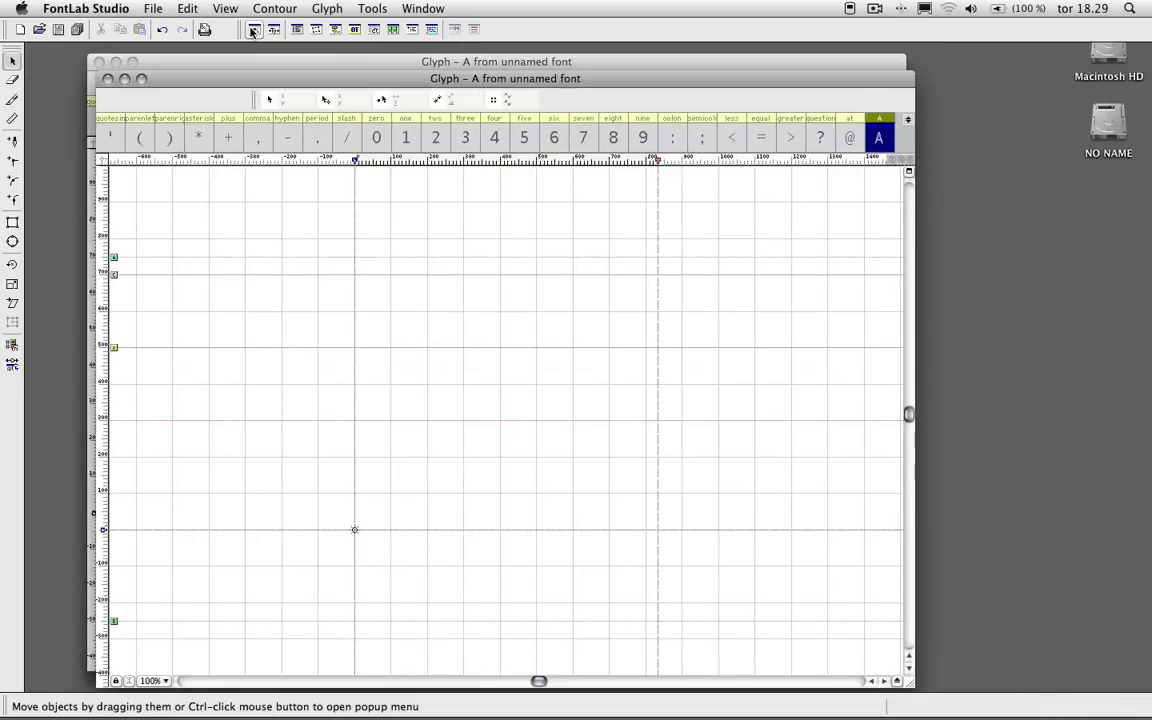
drag(290, 78, 291, 57)
key(cmd+w)
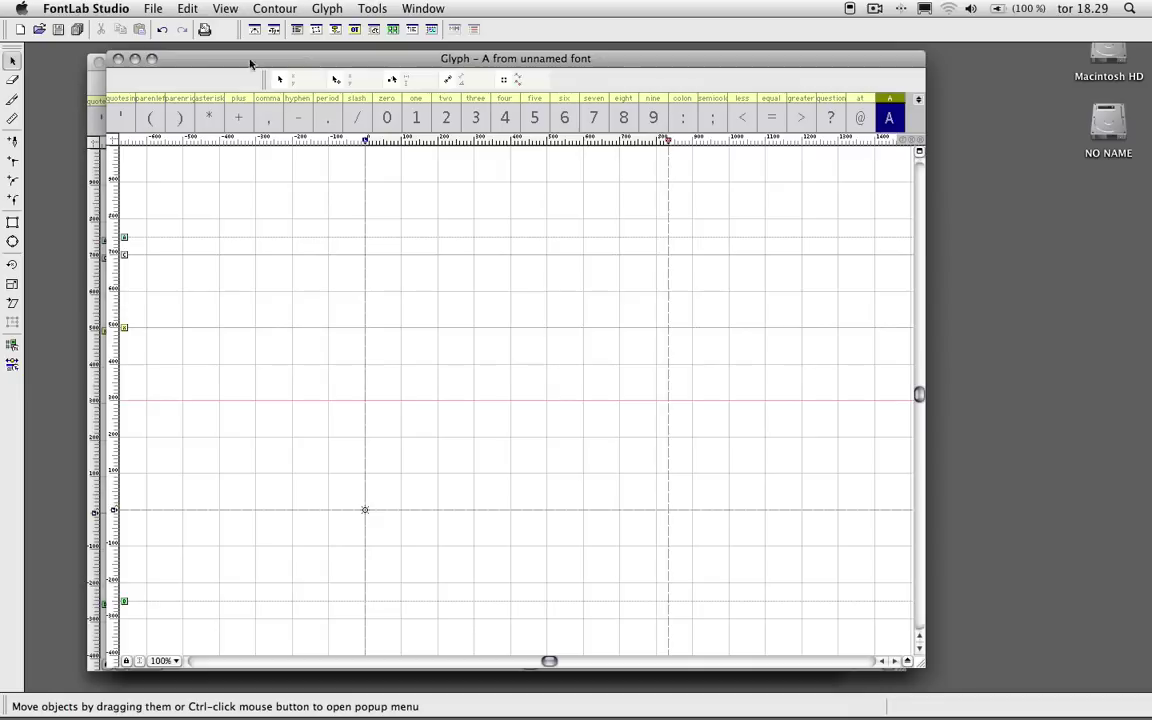
click(253, 30)
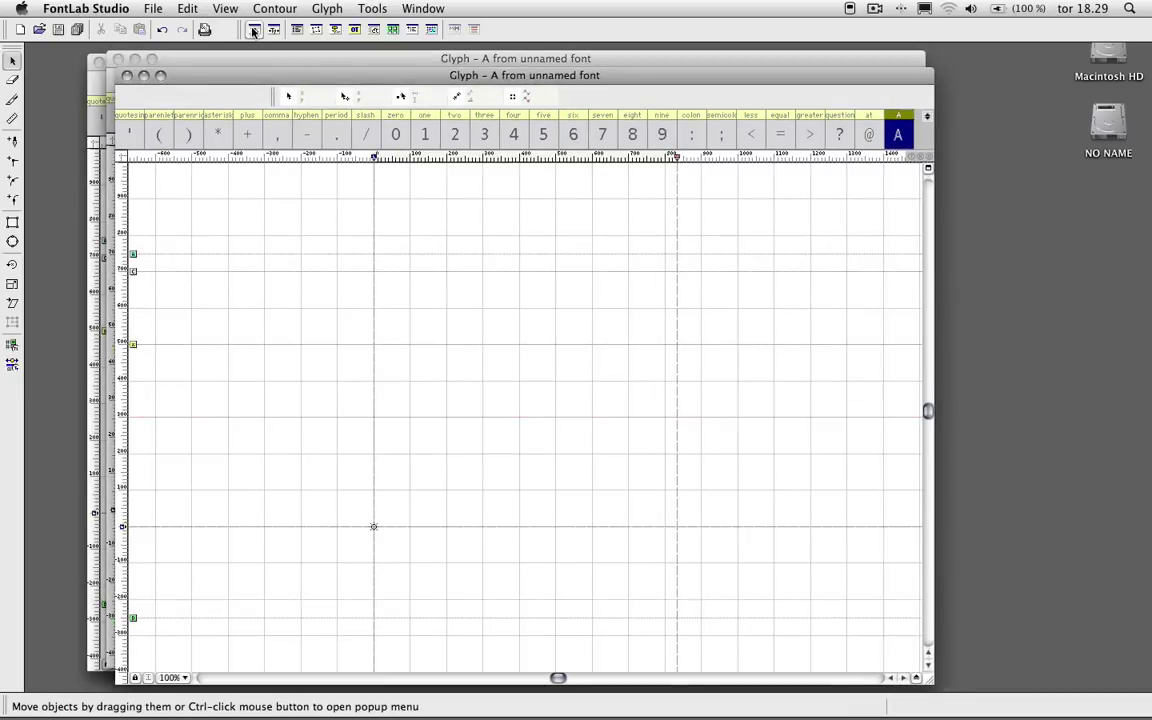
click(253, 30)
drag(143, 110, 195, 92)
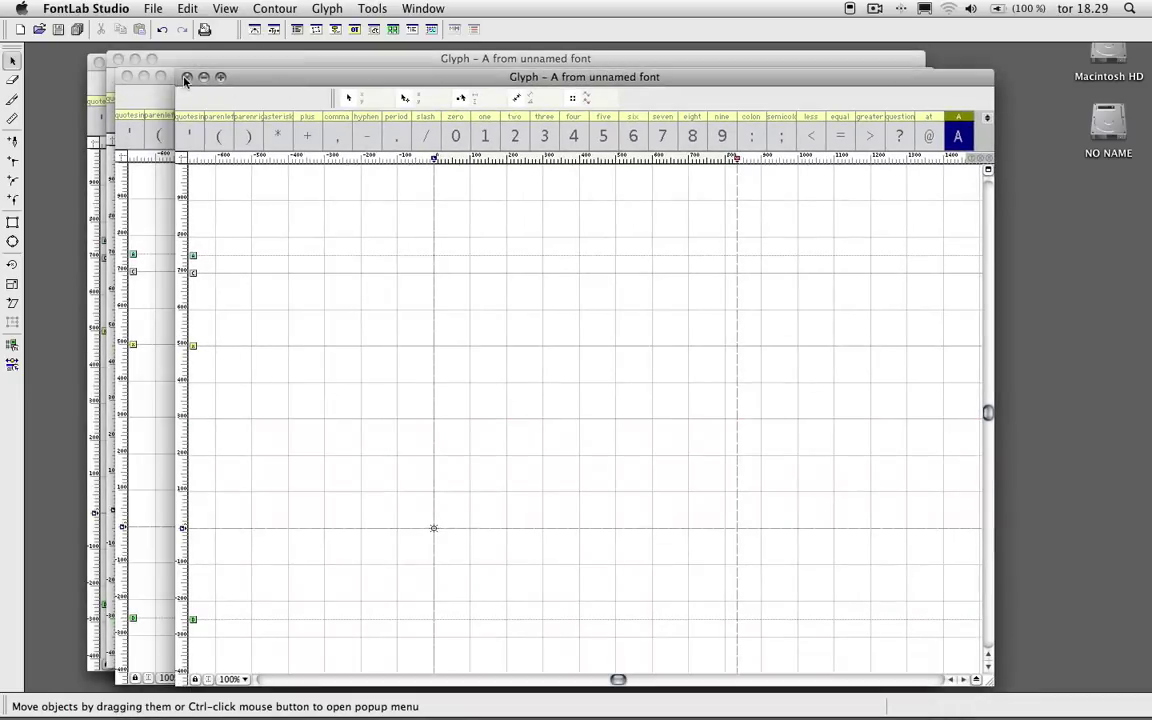
click(186, 78)
click(125, 75)
click(115, 60)
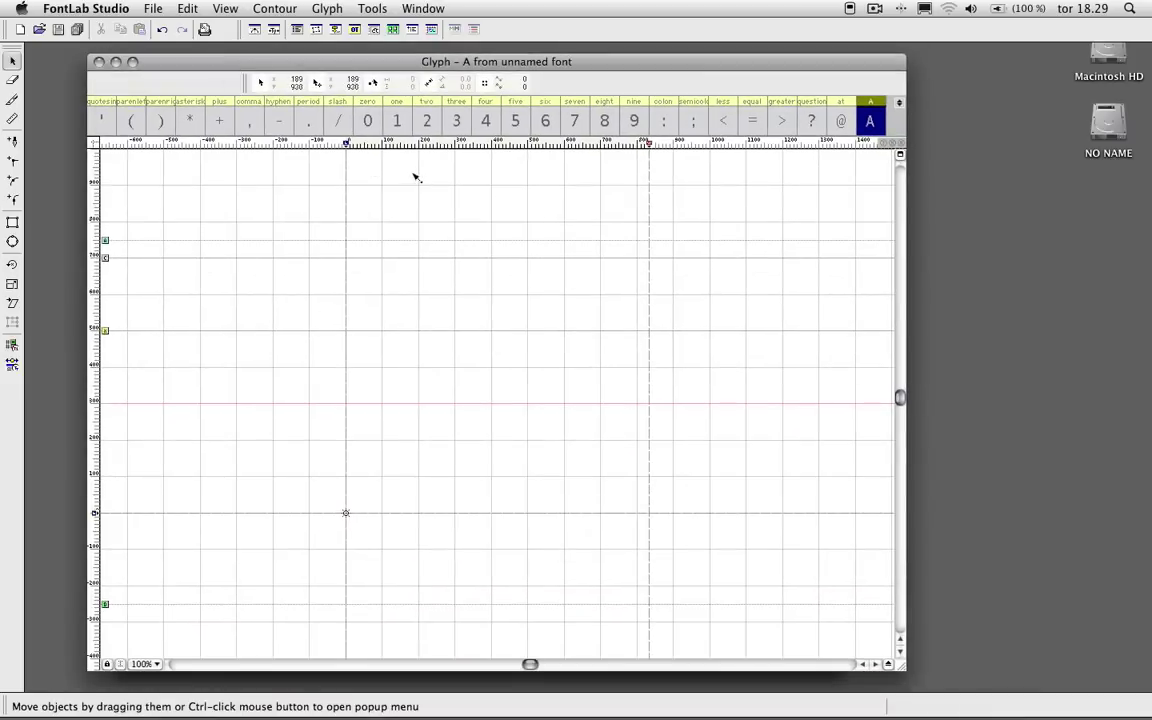
click(273, 30)
drag(340, 105, 375, 139)
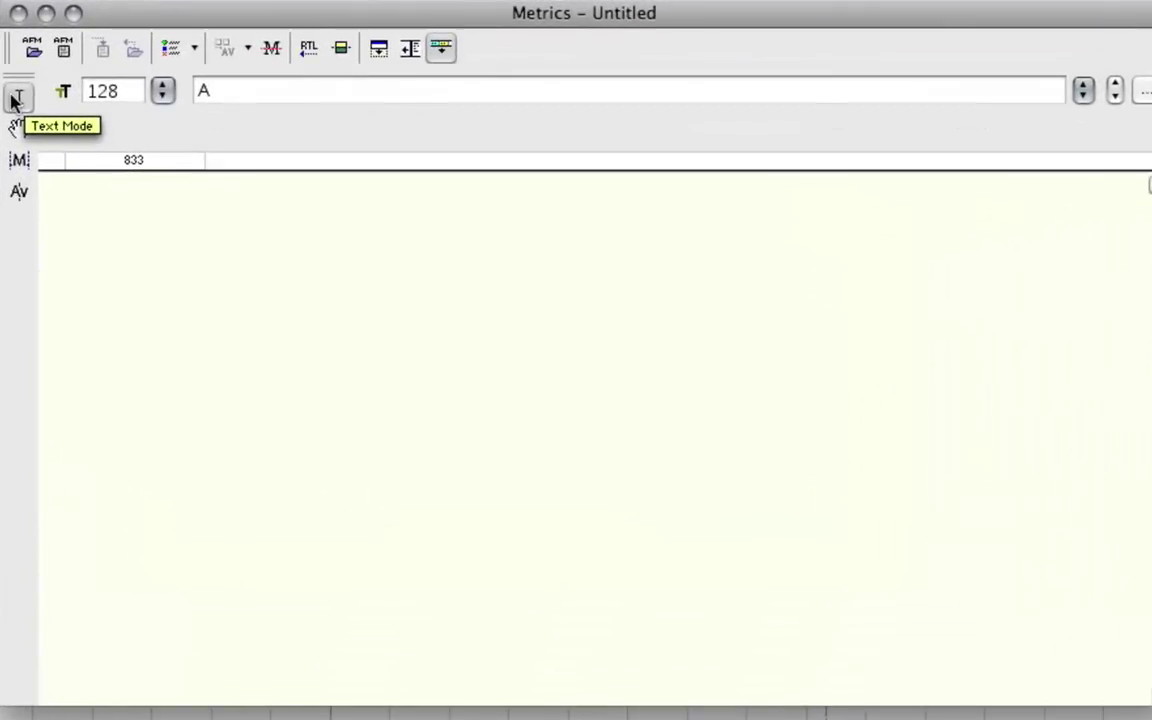
click(16, 100)
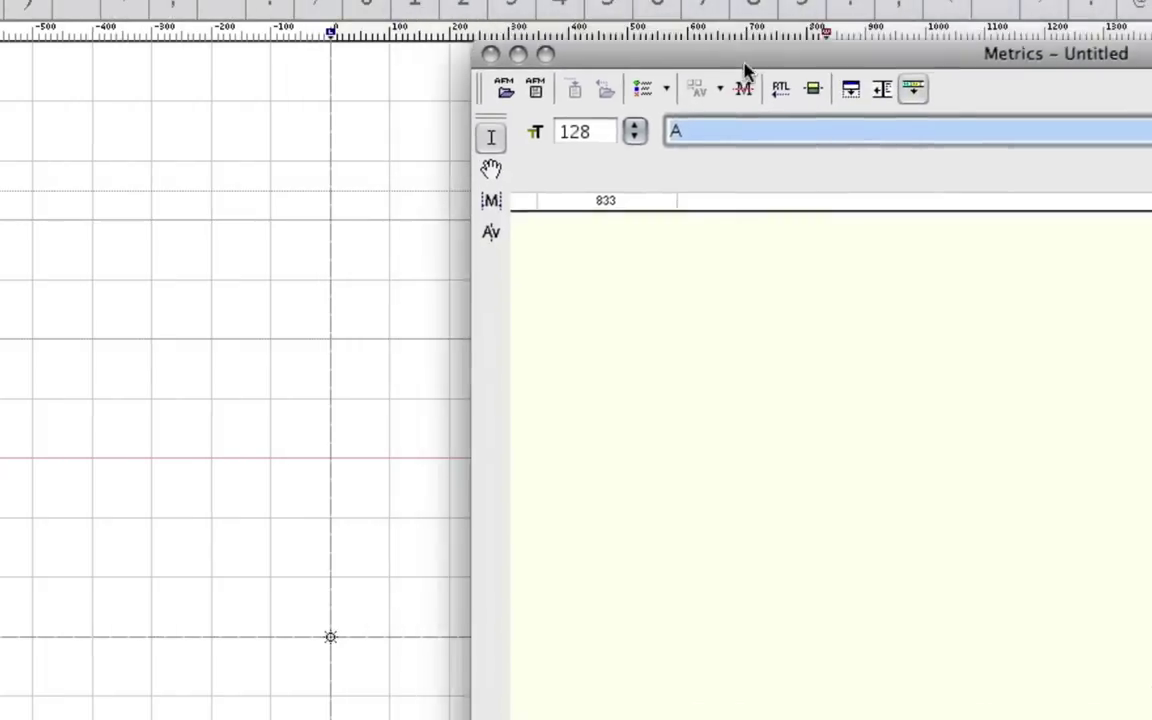
drag(744, 65, 782, 81)
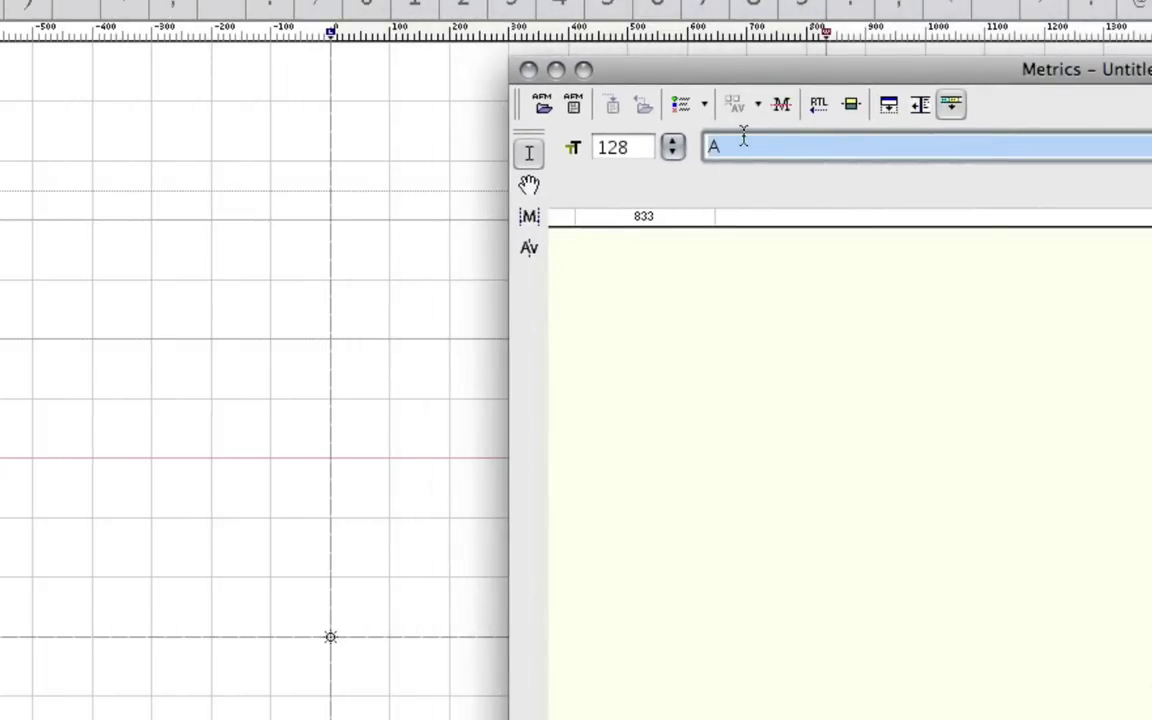
text(He)
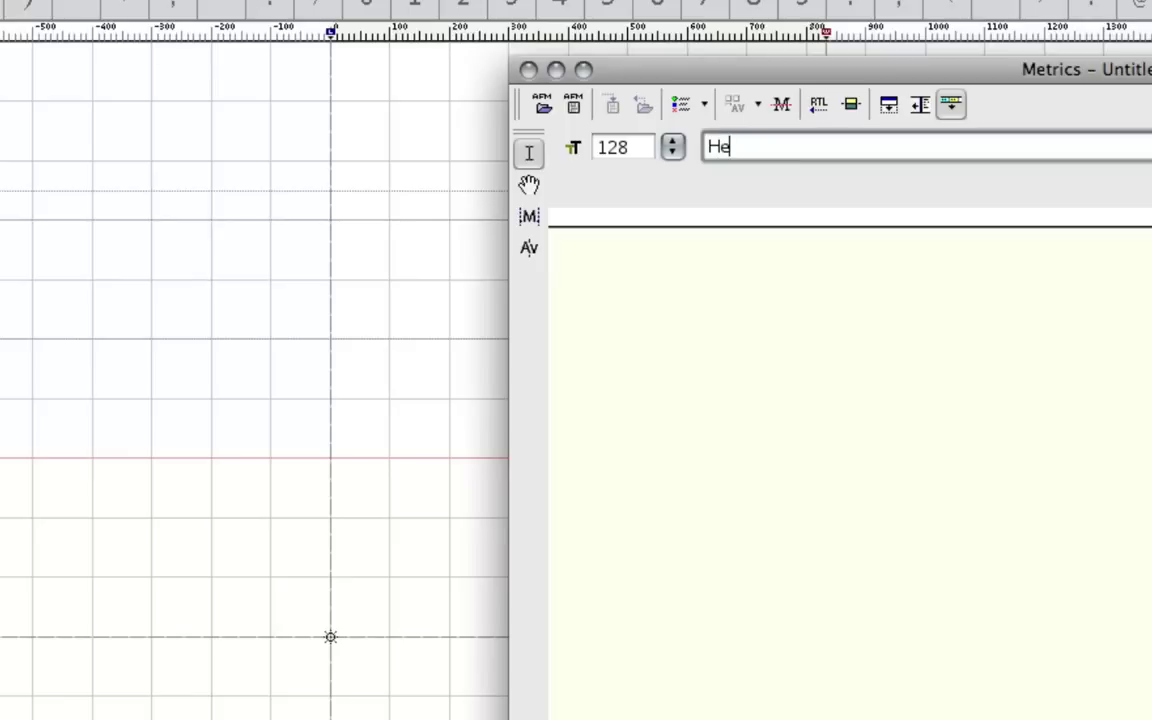
text(llo)
drag(815, 75, 585, 75)
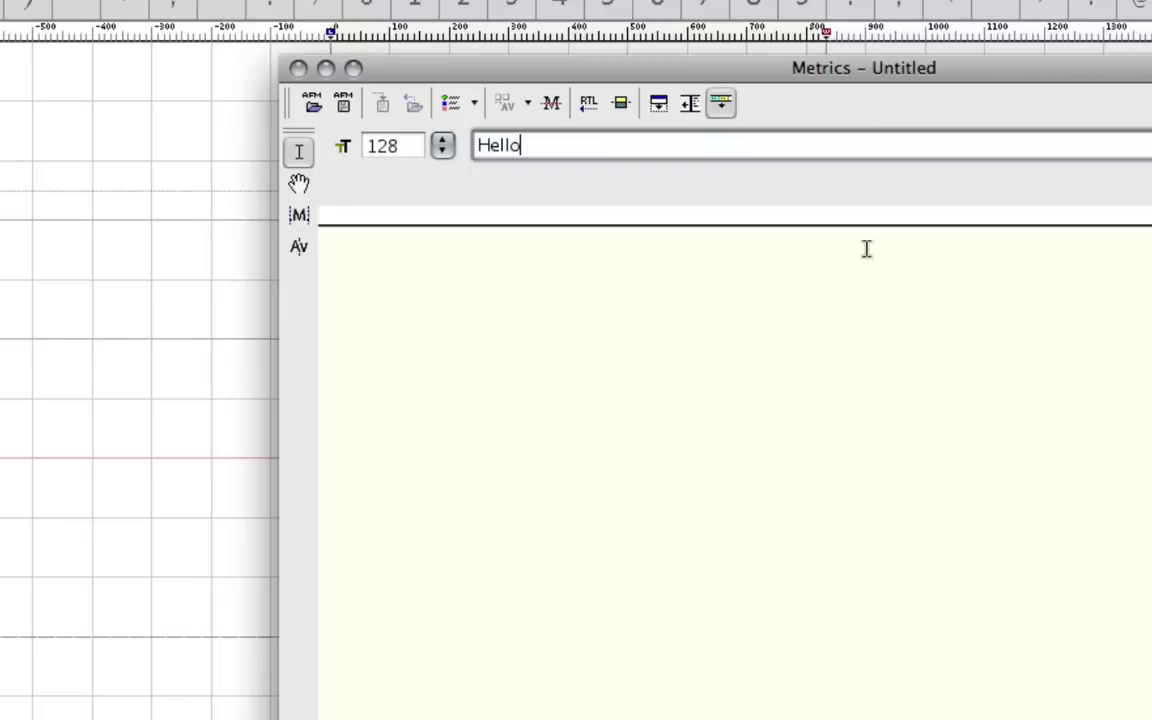
click(439, 147)
click(472, 342)
click(439, 147)
click(465, 49)
click(302, 184)
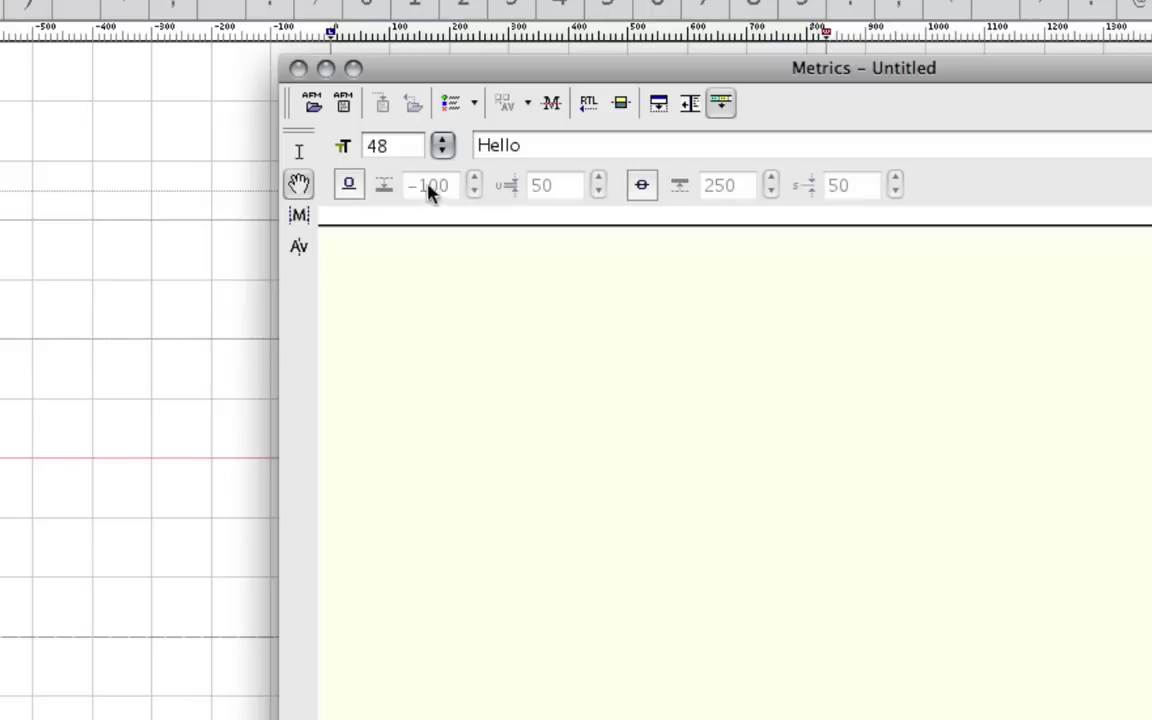
click(297, 218)
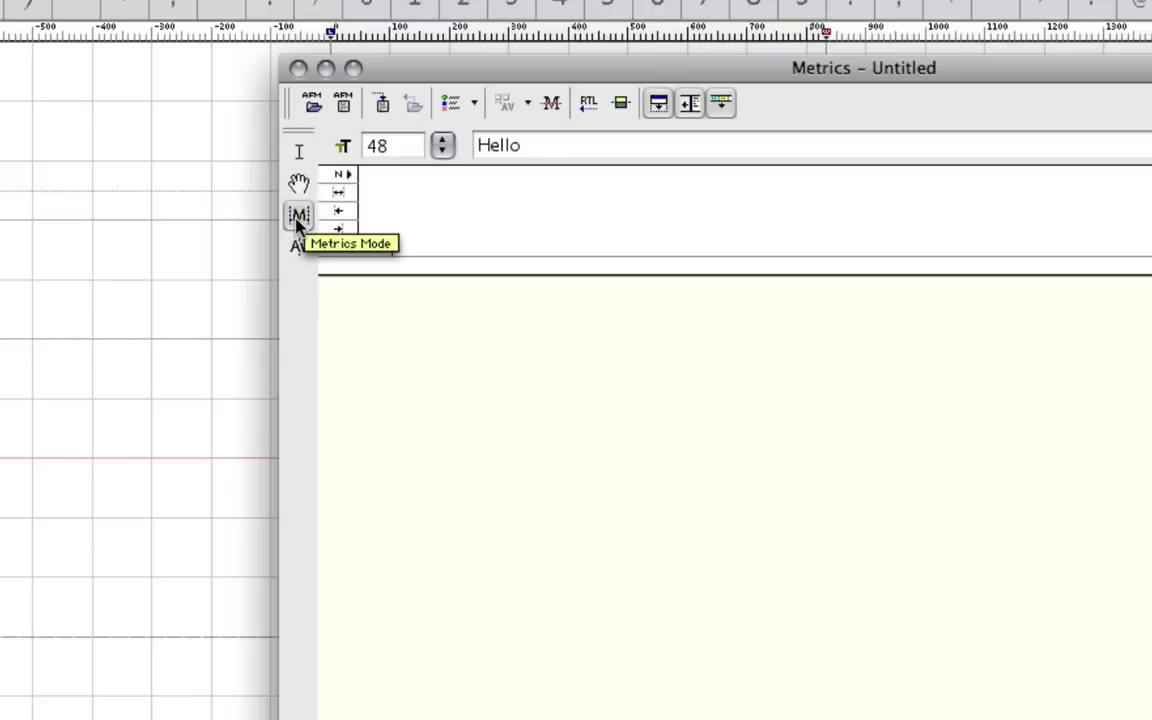
click(297, 251)
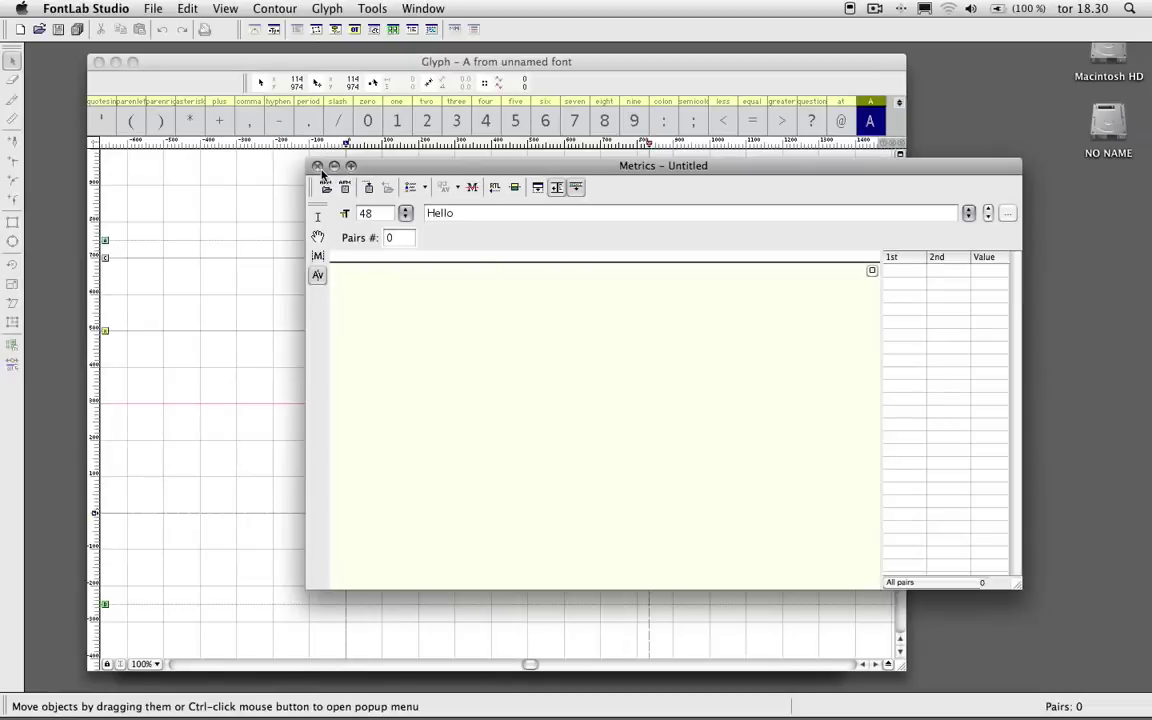
click(298, 68)
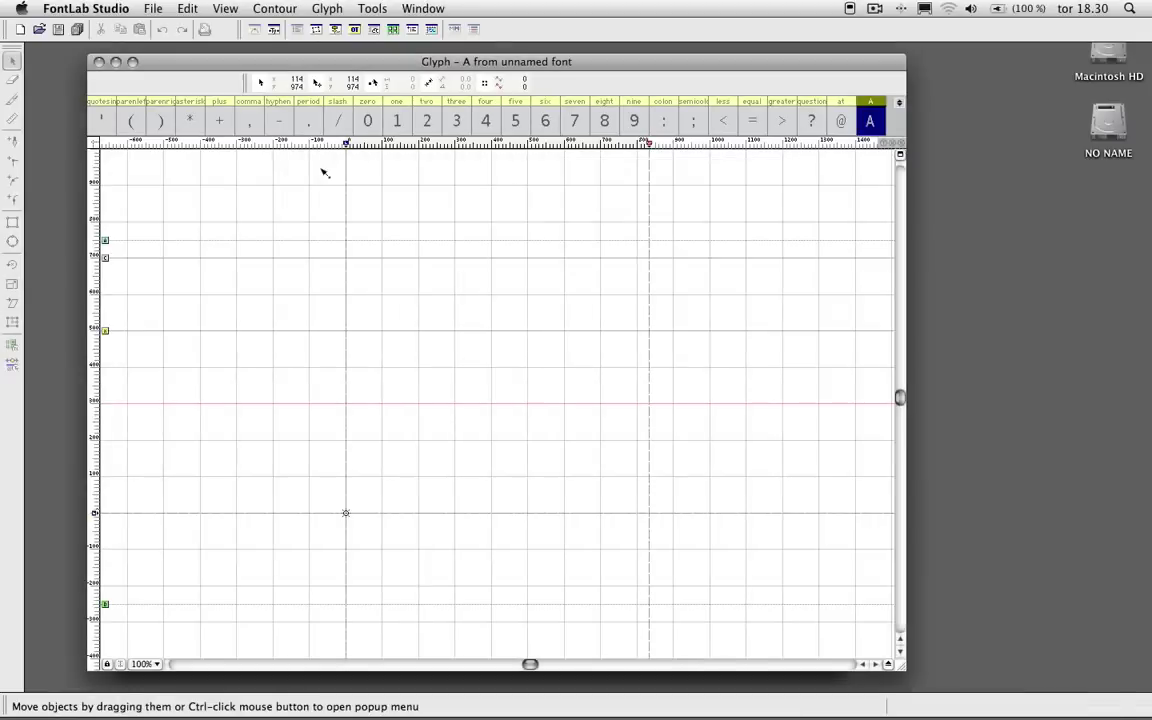
click(316, 28)
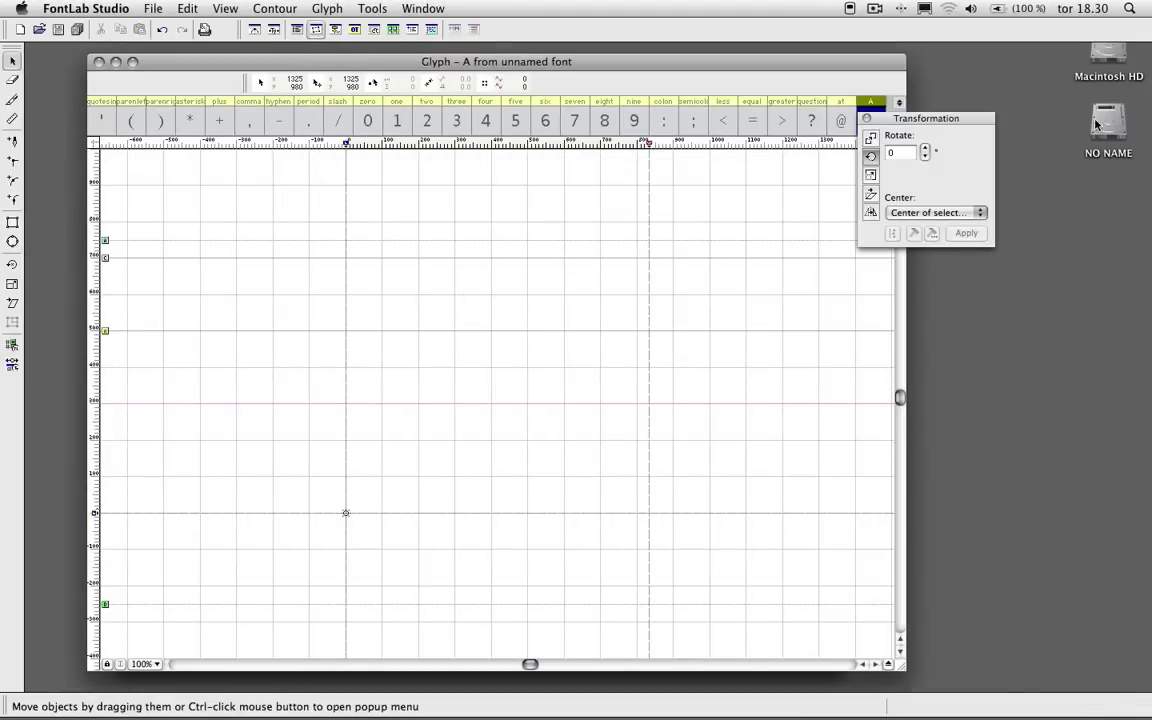
drag(975, 118, 1059, 301)
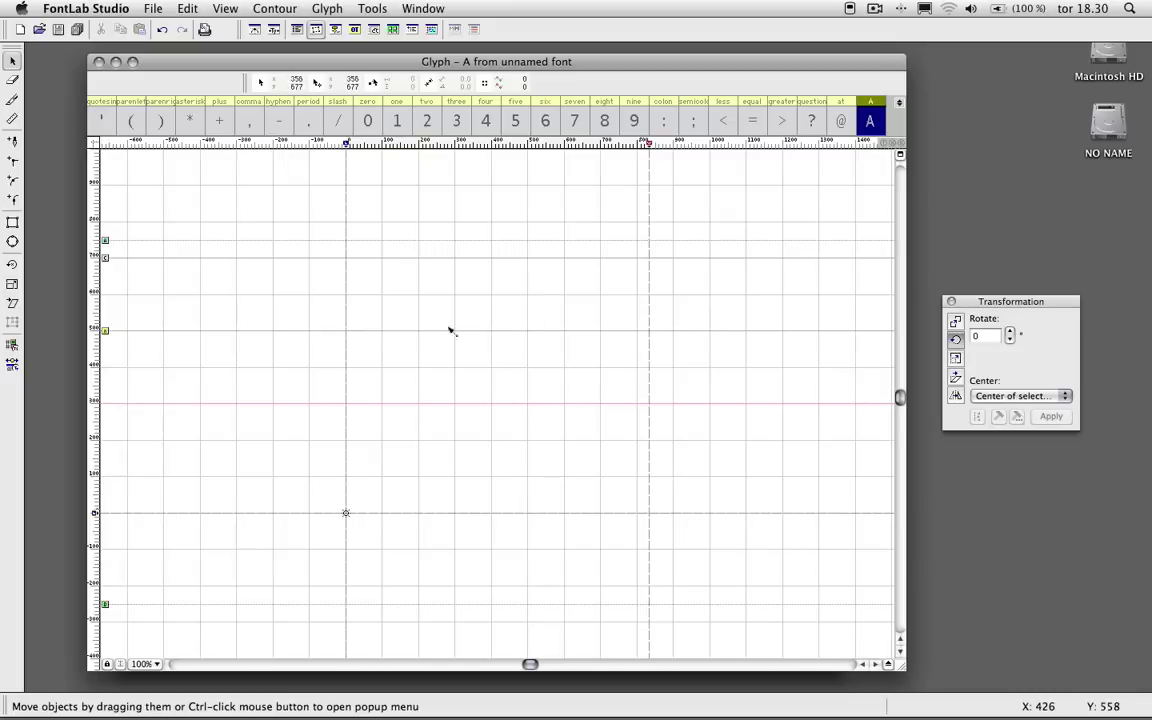
drag(995, 306, 980, 290)
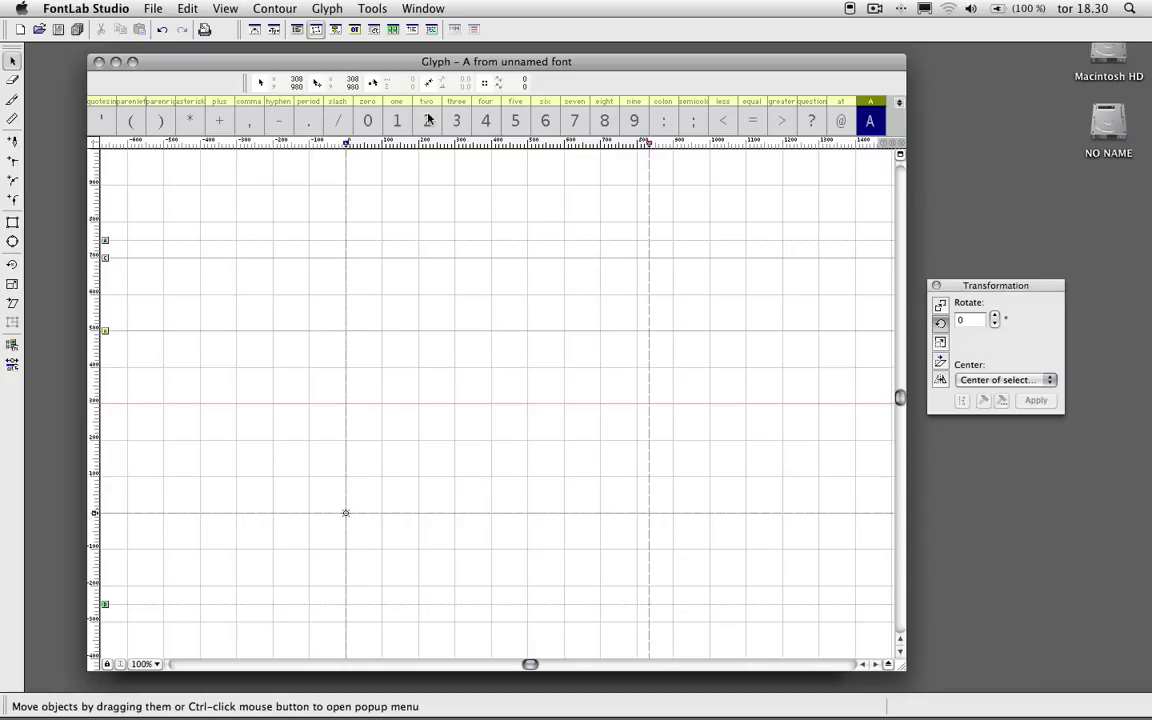
click(936, 285)
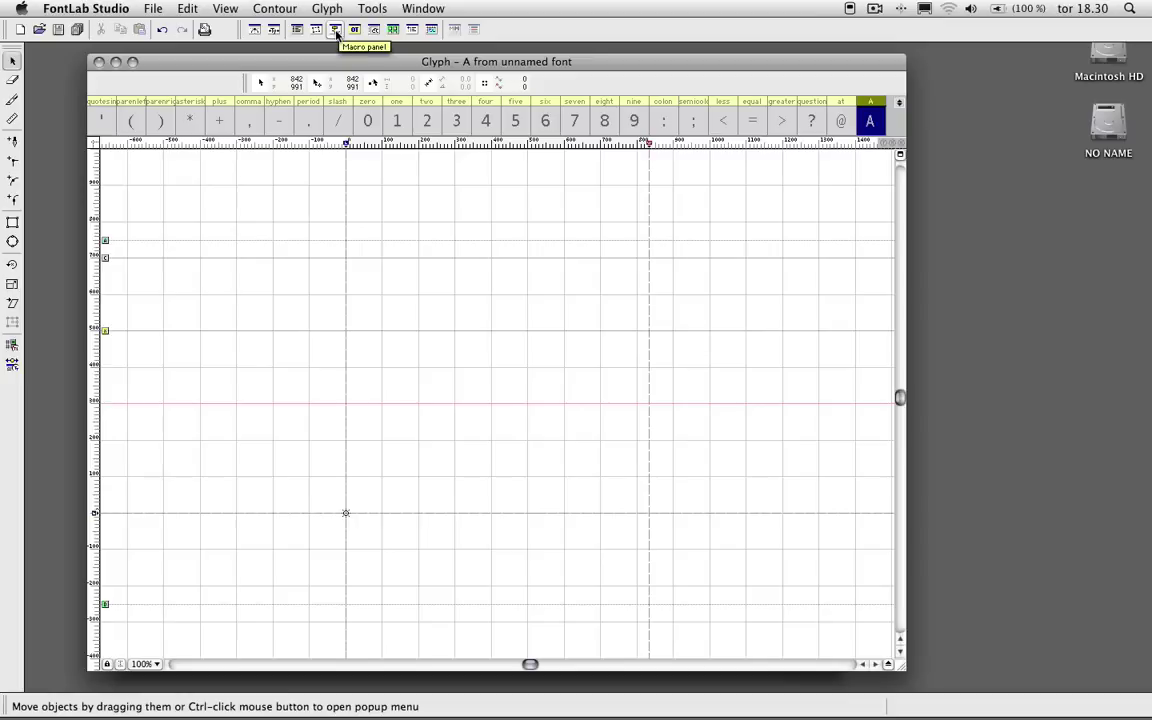
- In the OpenType panel, add feature xxxx, erase its template code, then delete the feature
click(355, 30)
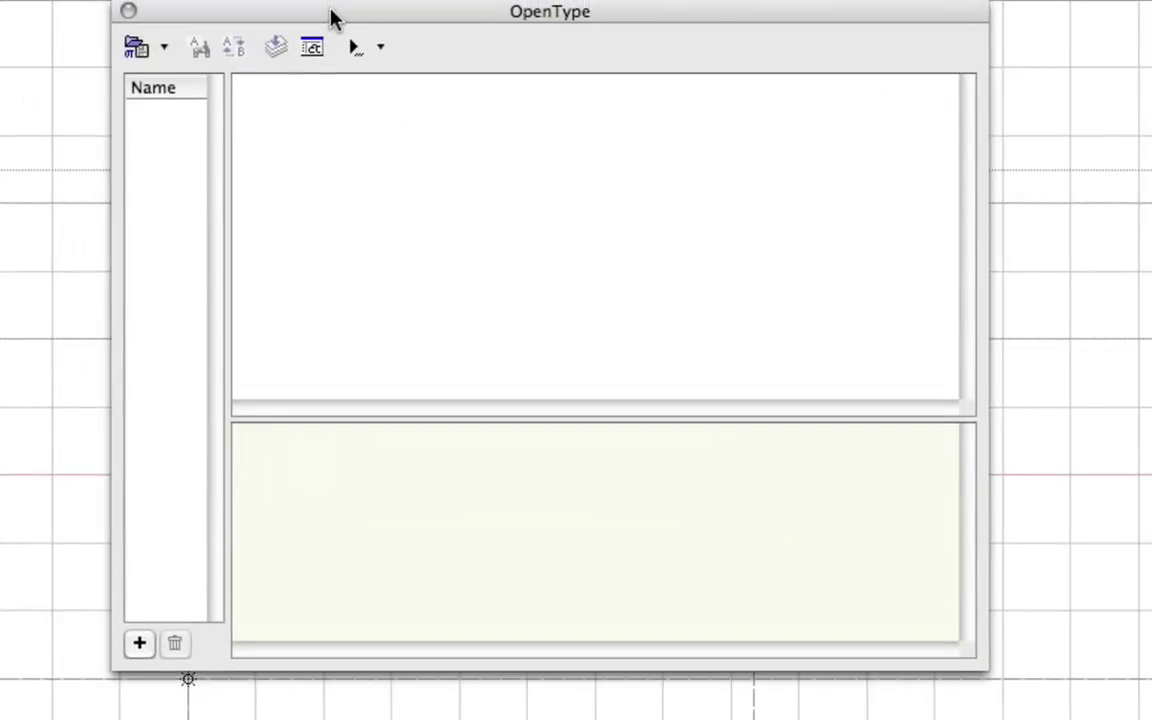
drag(333, 17, 338, 14)
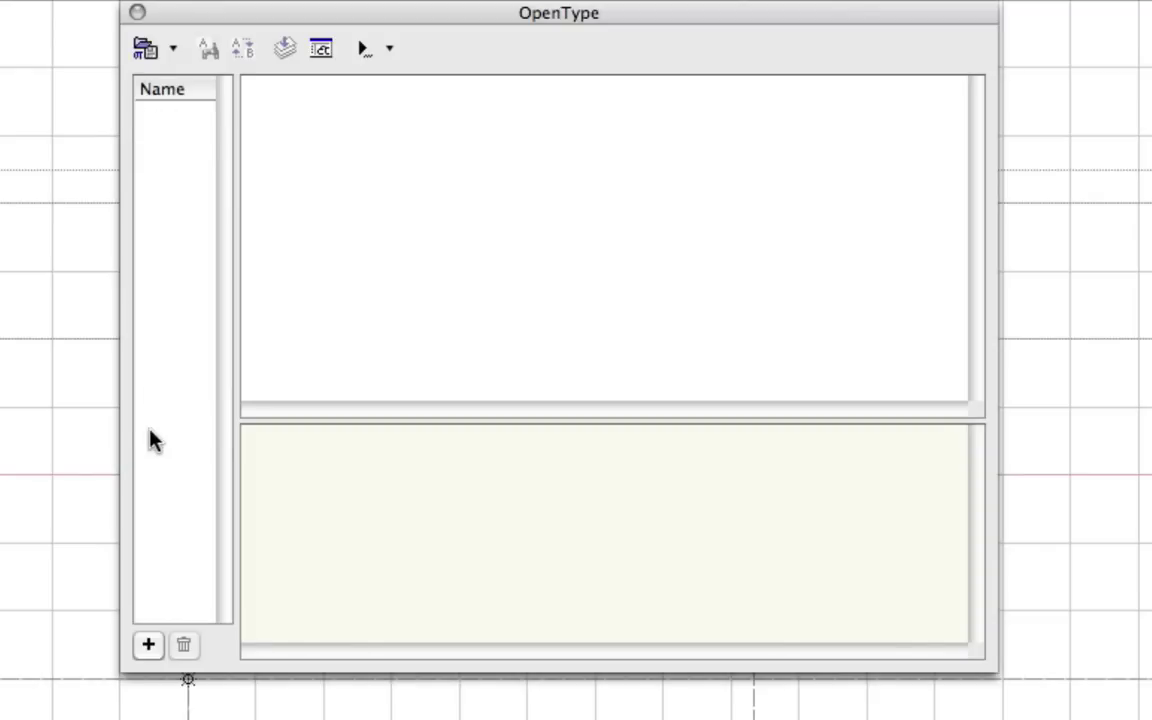
click(148, 646)
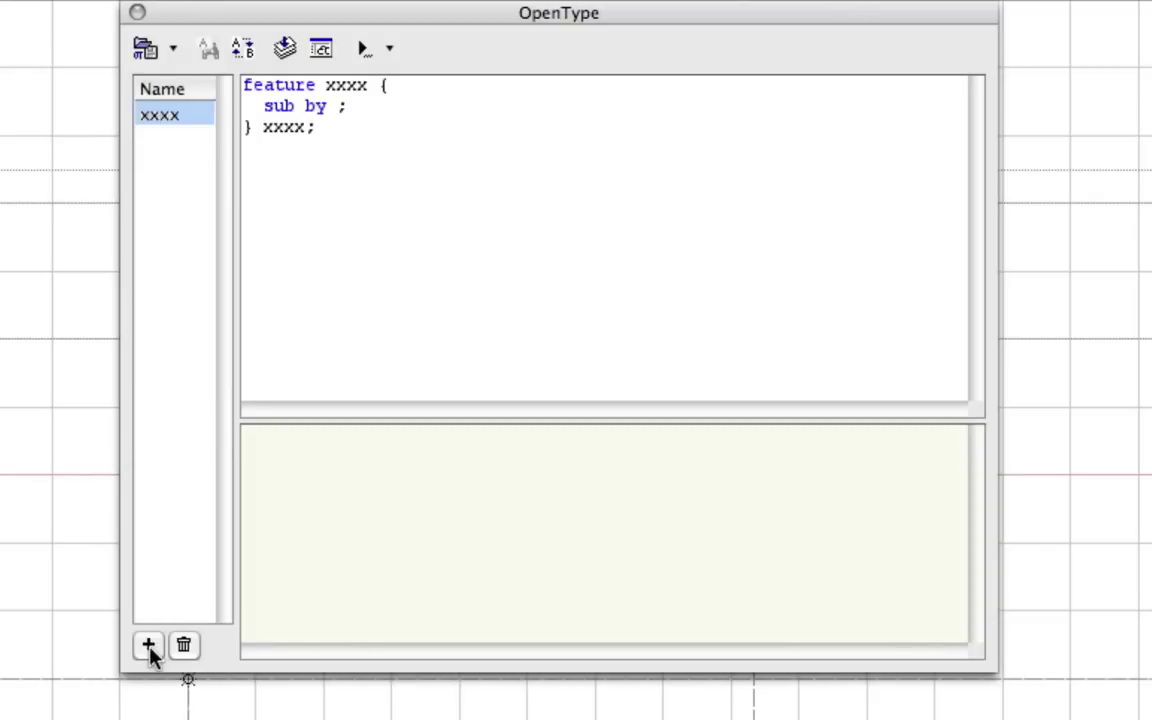
double_click(335, 86)
drag(368, 154, 175, 52)
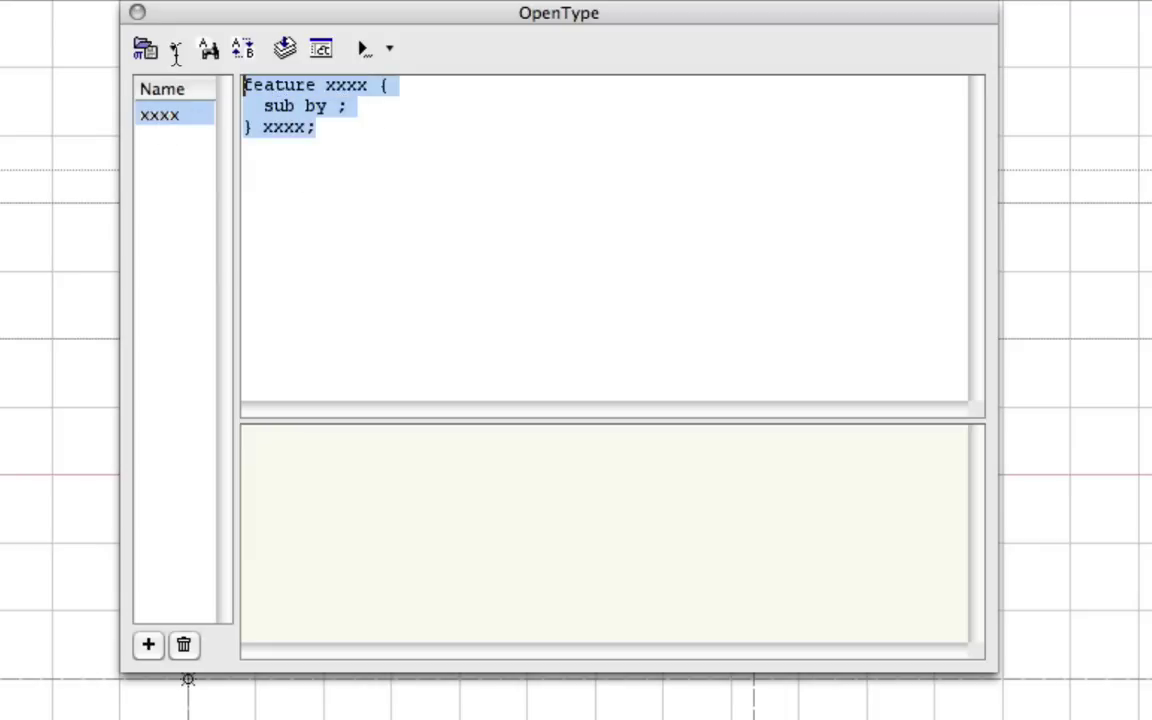
key(BackSpace)
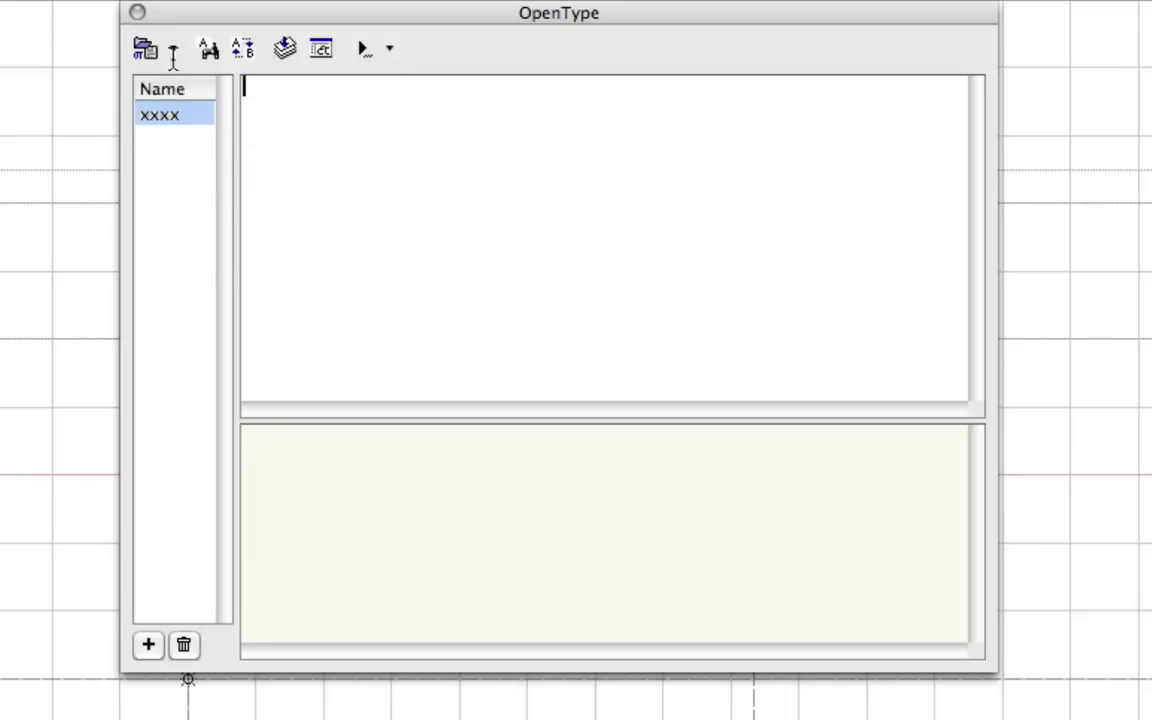
click(184, 646)
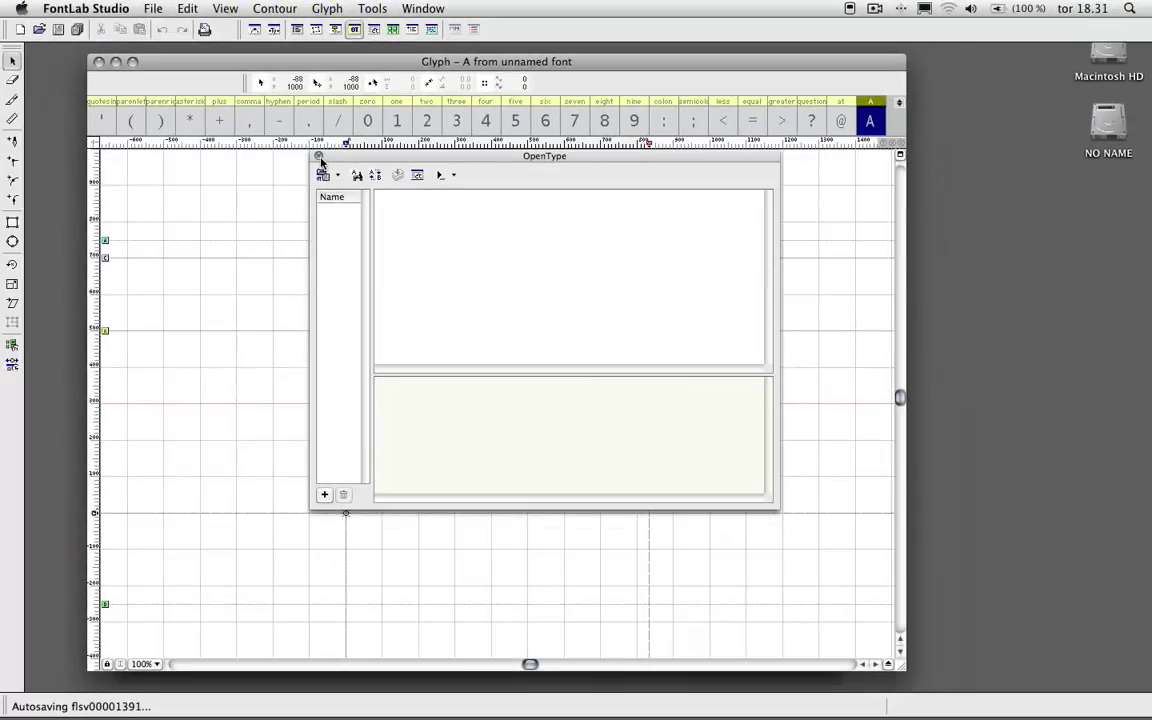
- Swap the OpenType panel for Preview, trying its OpenType Features tab and size list before Anchors
click(320, 158)
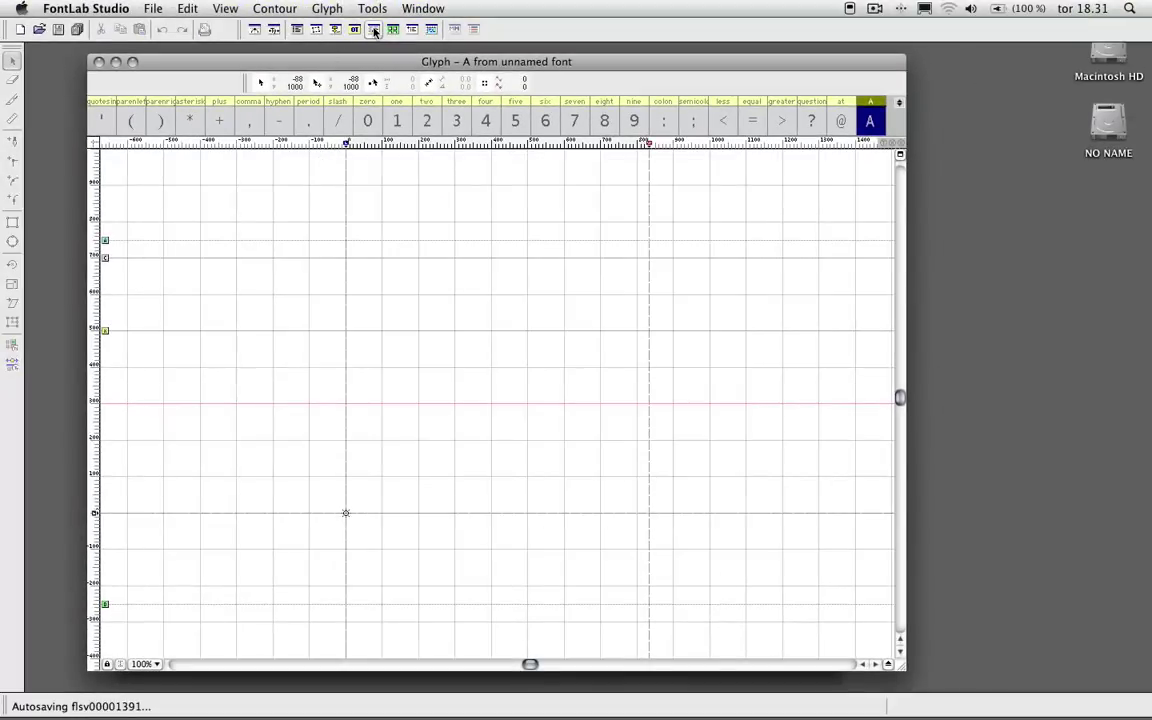
click(374, 30)
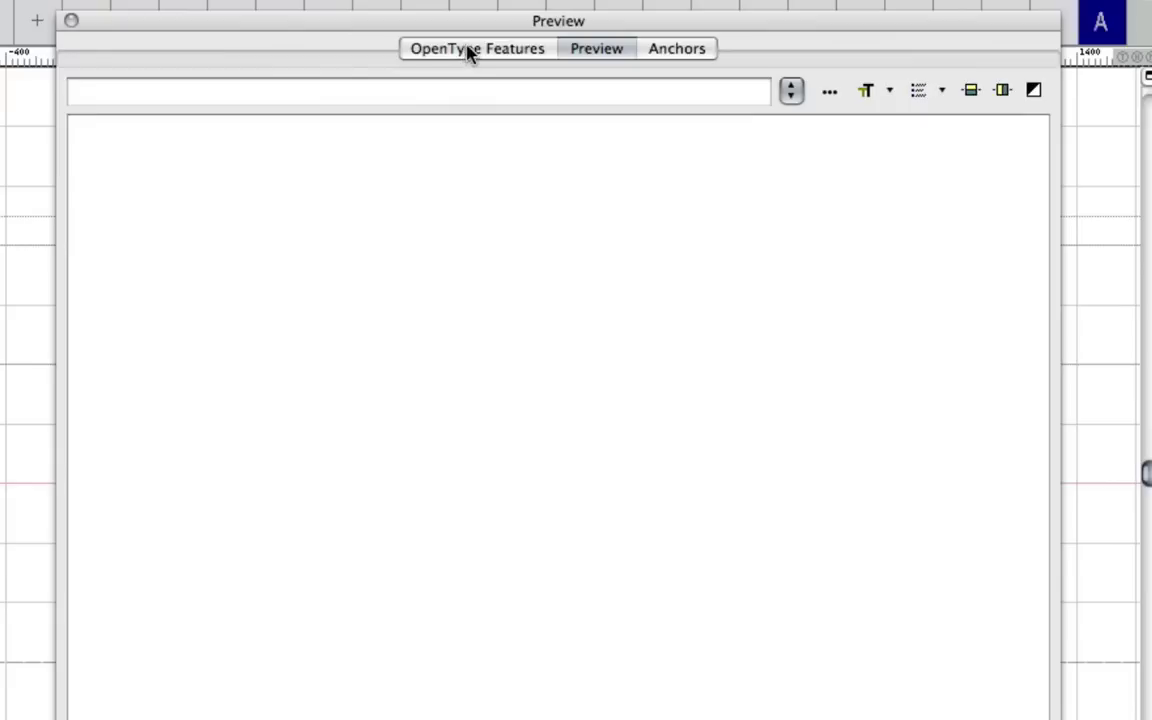
click(470, 50)
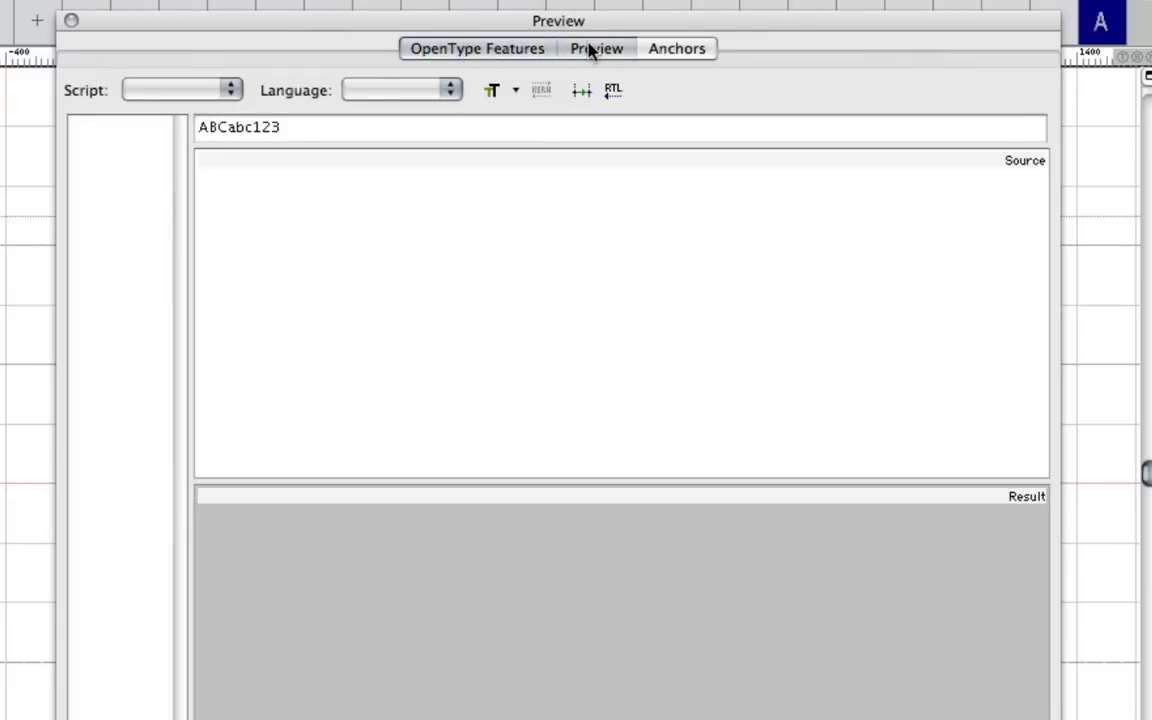
click(596, 48)
click(398, 92)
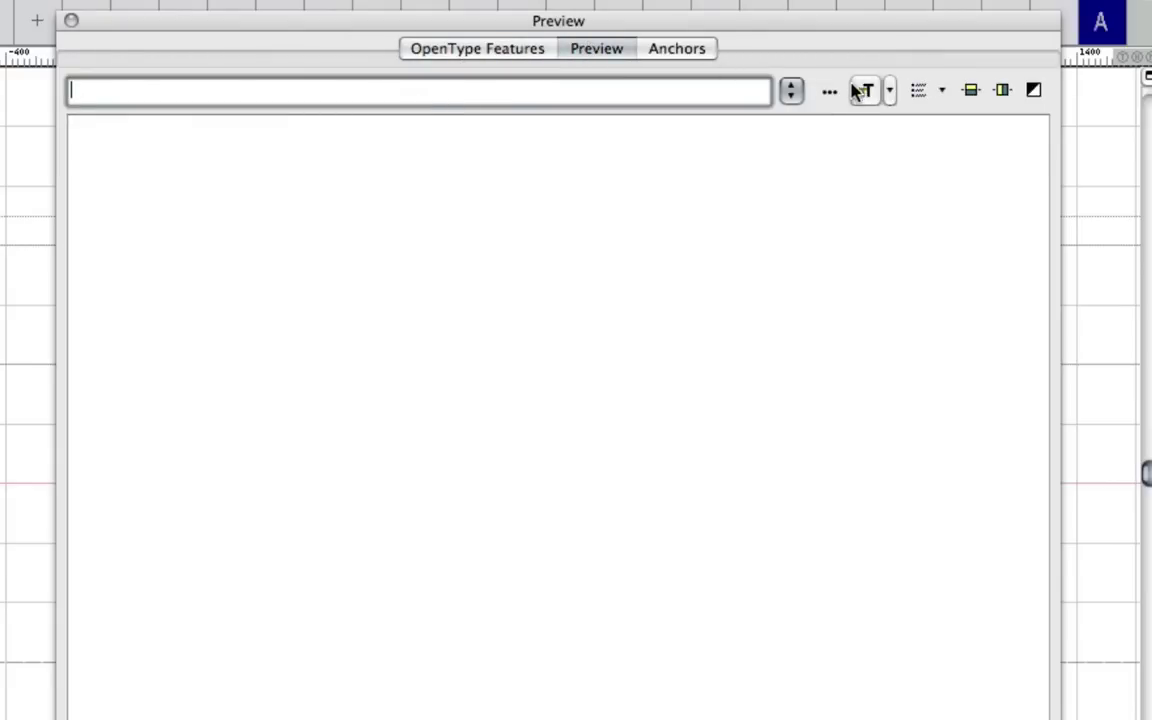
click(890, 91)
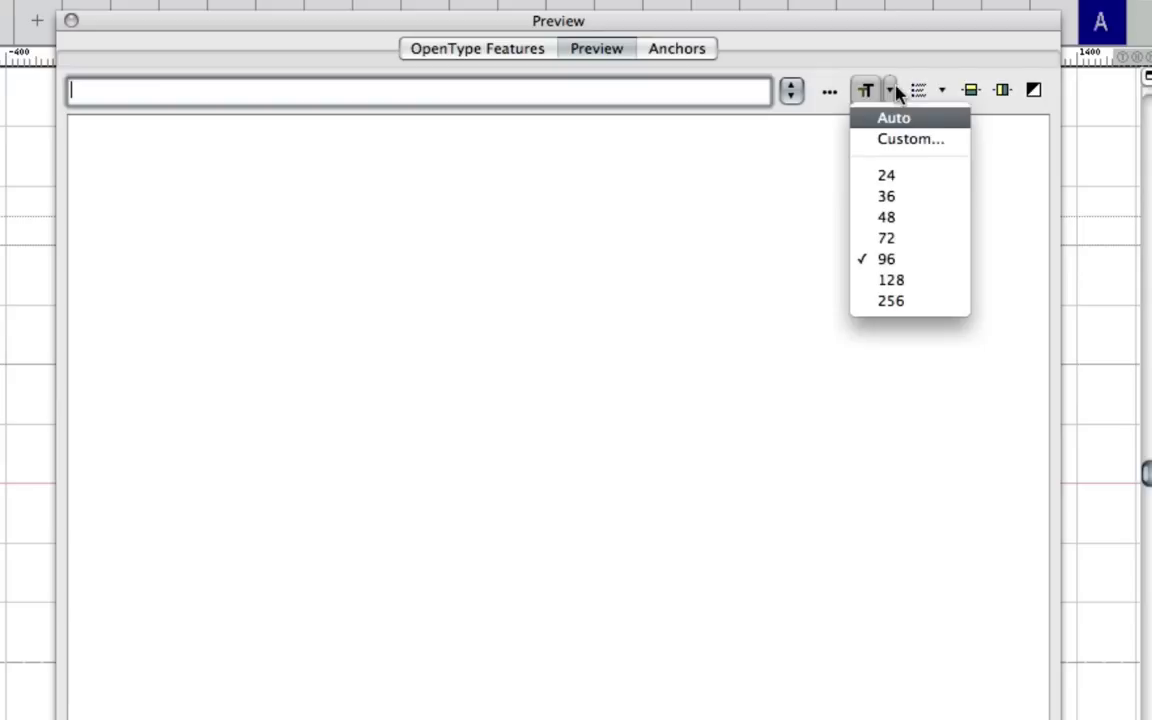
click(820, 195)
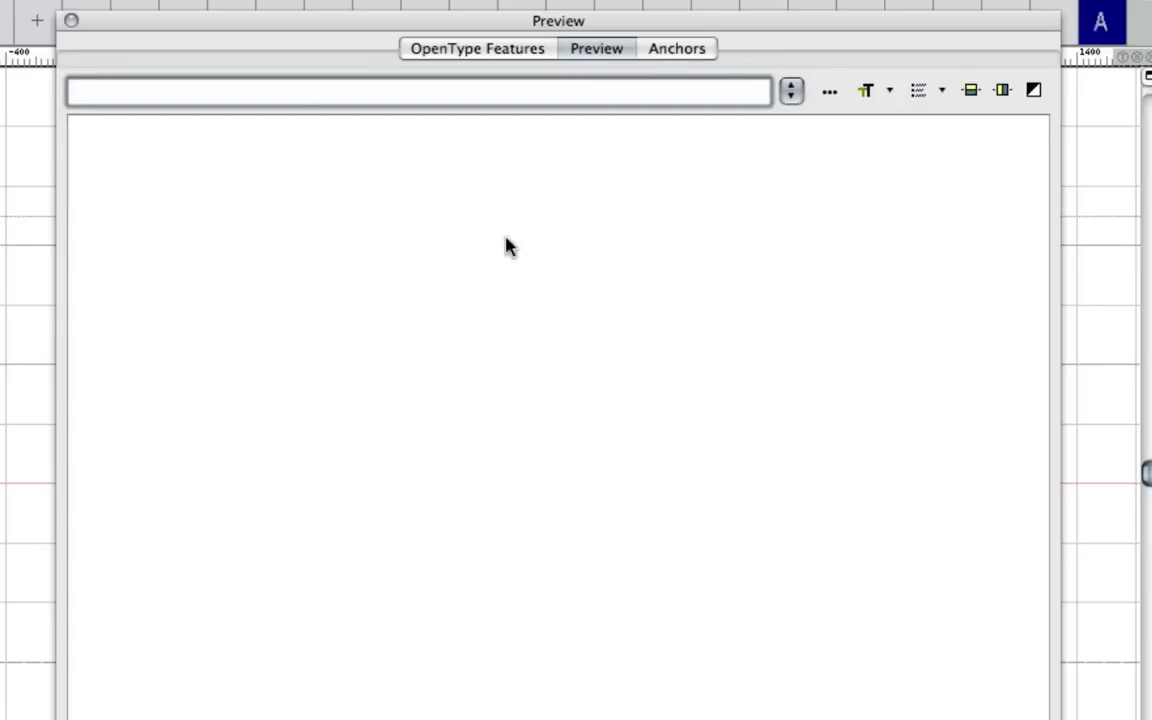
click(676, 47)
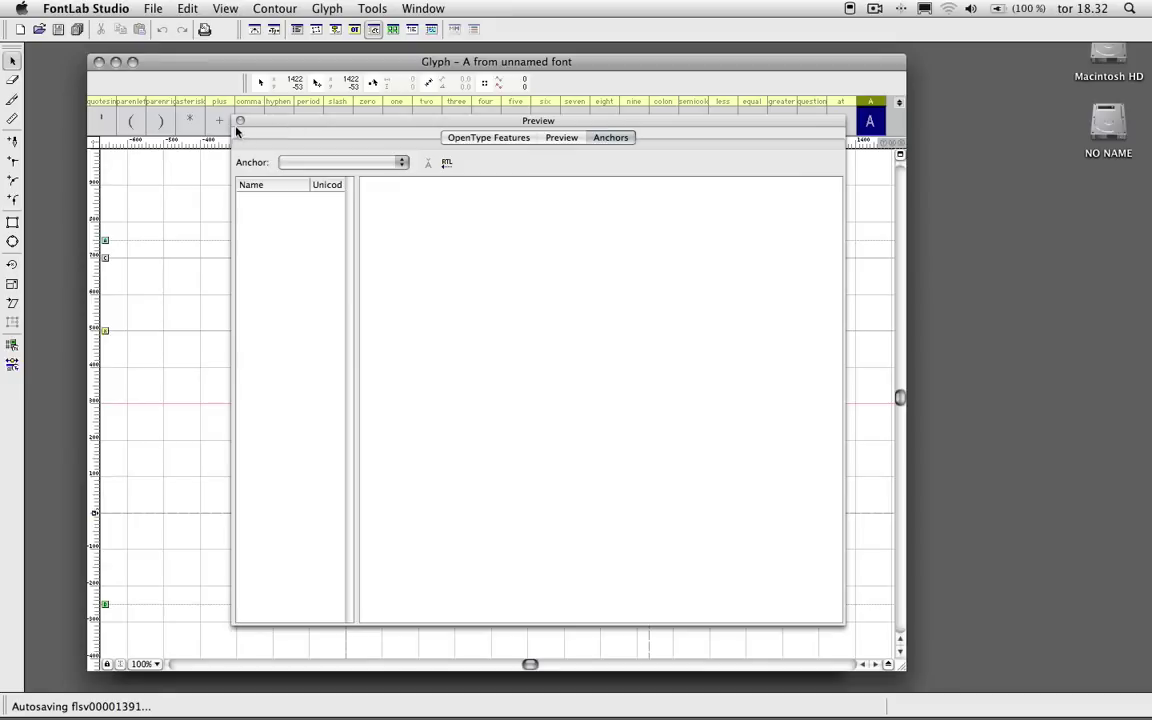
- Replace Preview with the Classes panel and list its New Kerning/Metrics/OpenType Class choices
click(240, 120)
click(393, 29)
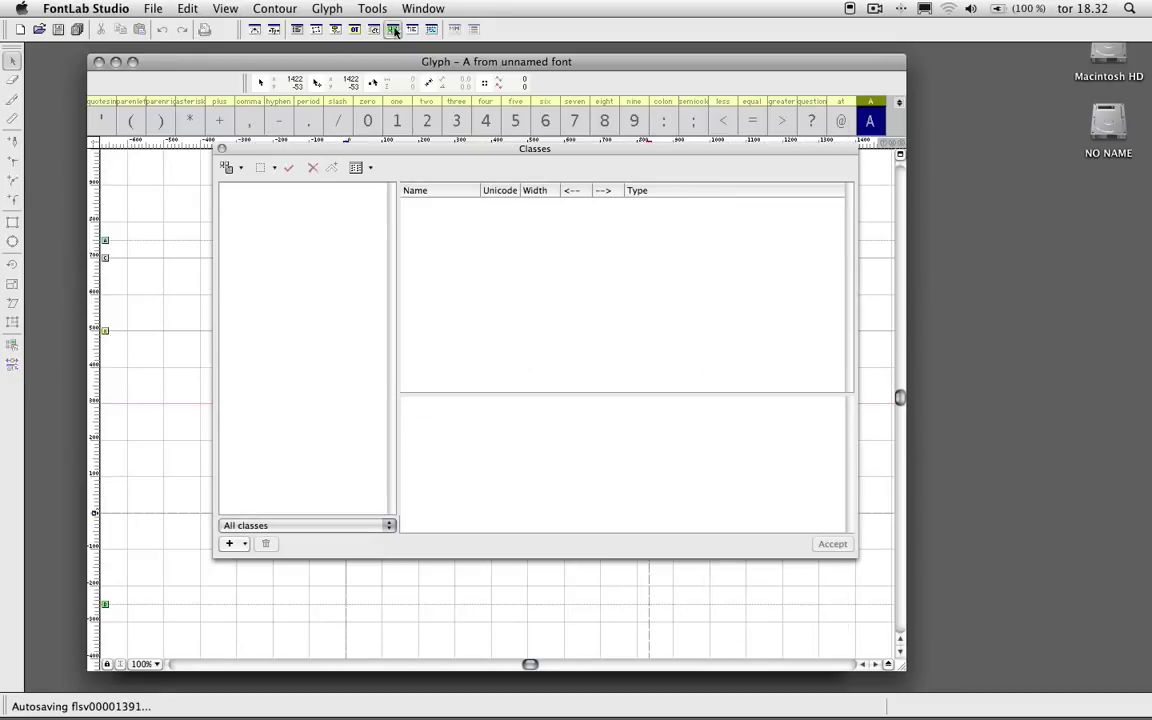
drag(414, 146, 416, 156)
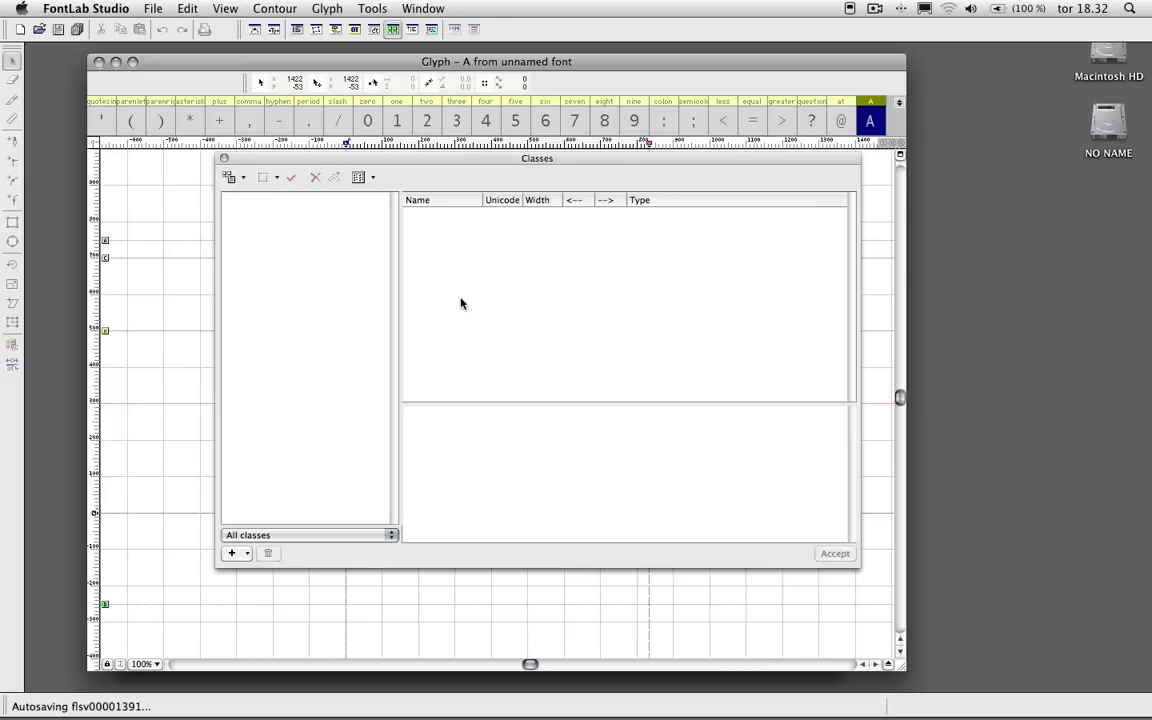
click(437, 440)
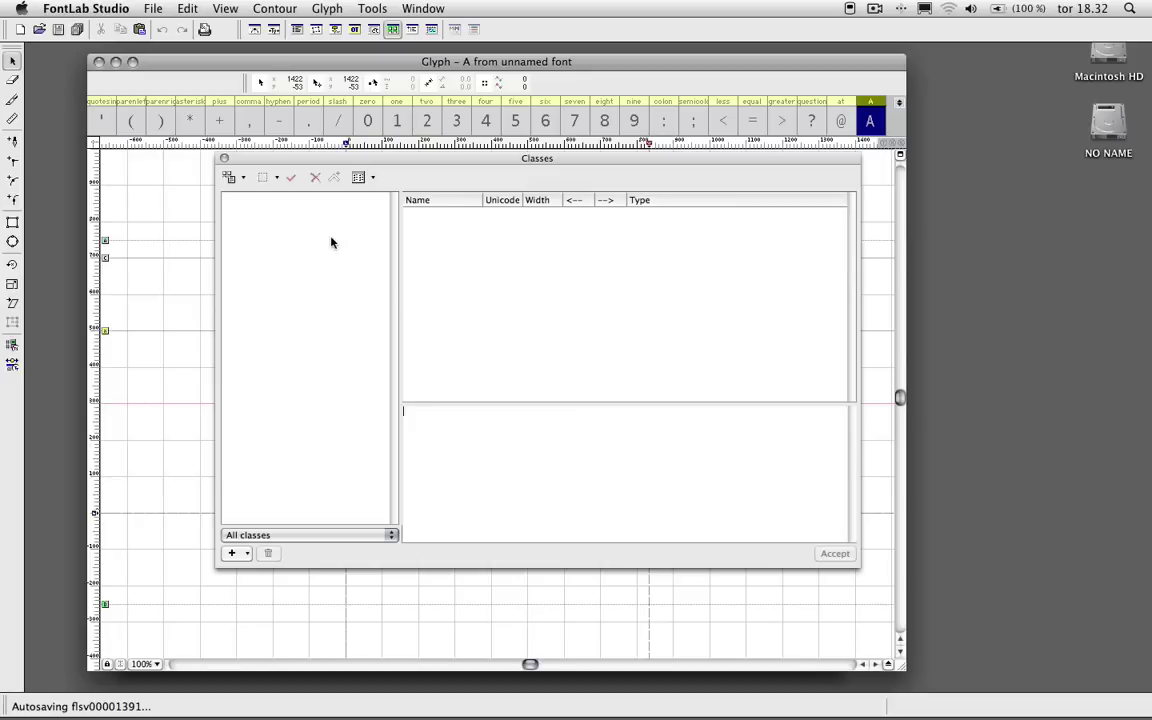
click(245, 555)
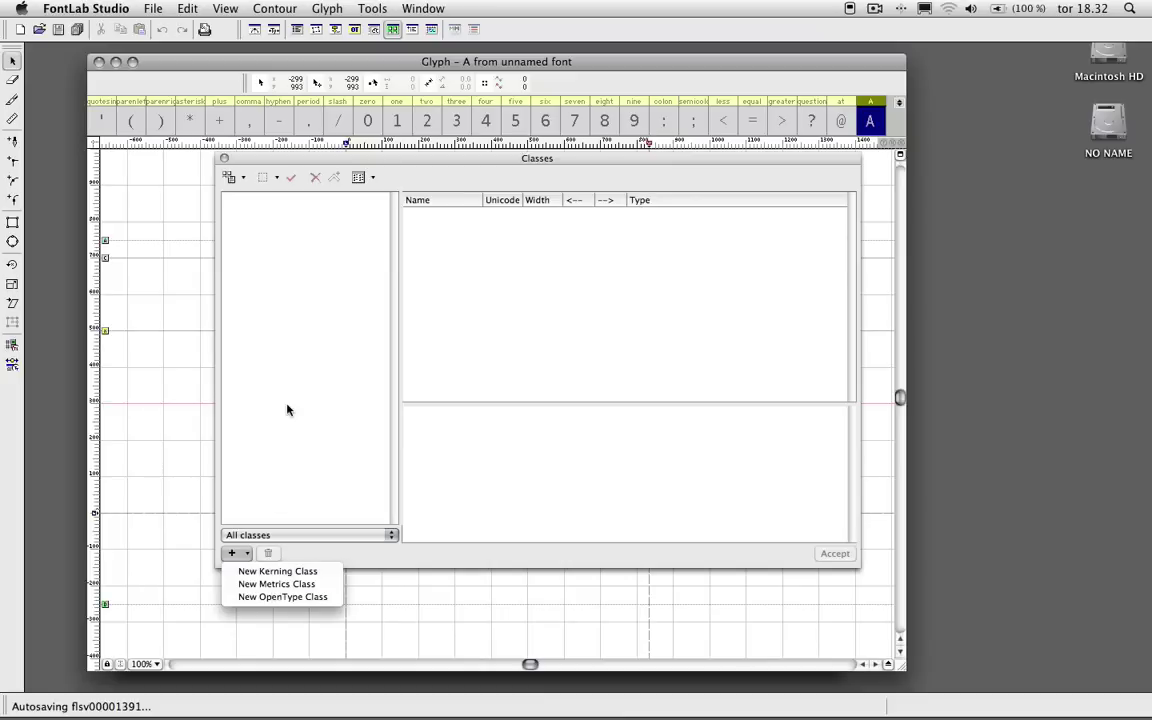
- Dismiss the new-class menu, close Classes, glance at the Fonts panel, then return to glyph A's window
click(260, 365)
click(225, 160)
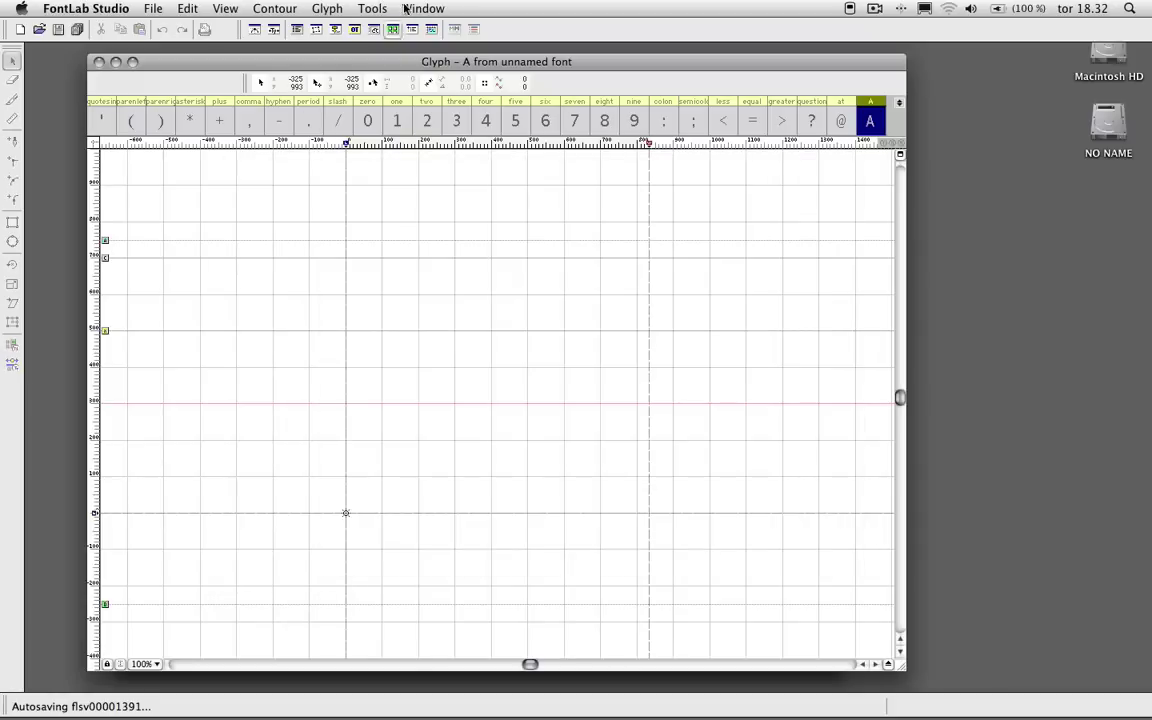
click(412, 28)
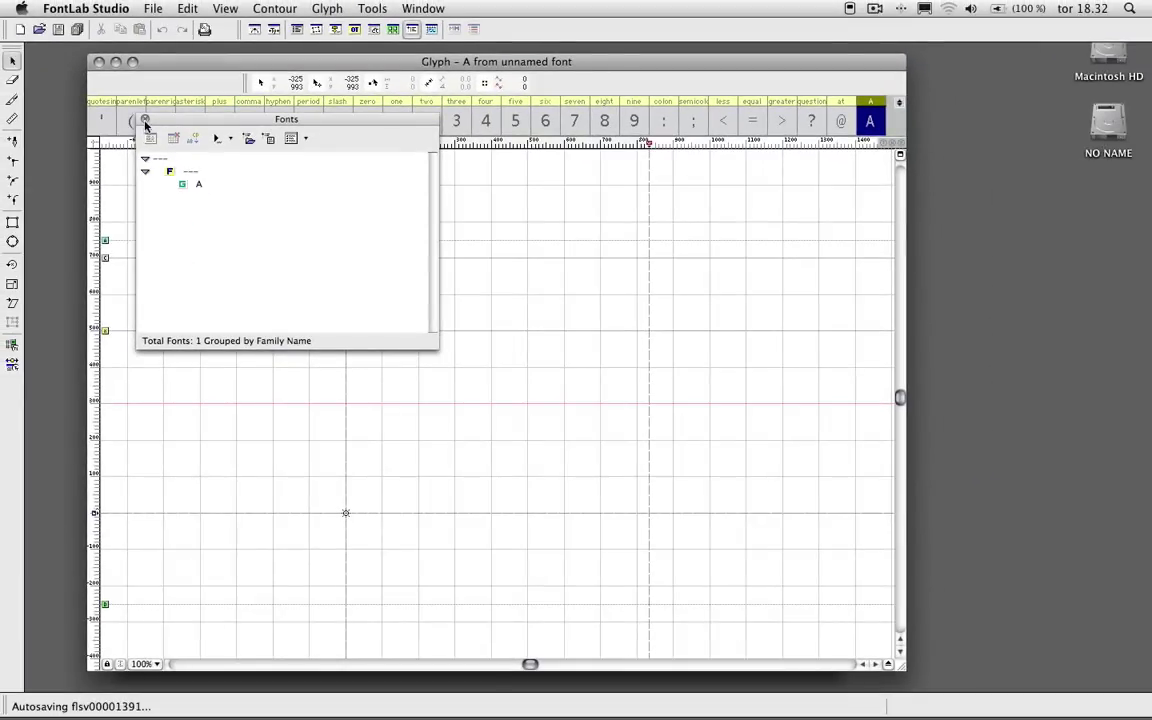
click(144, 119)
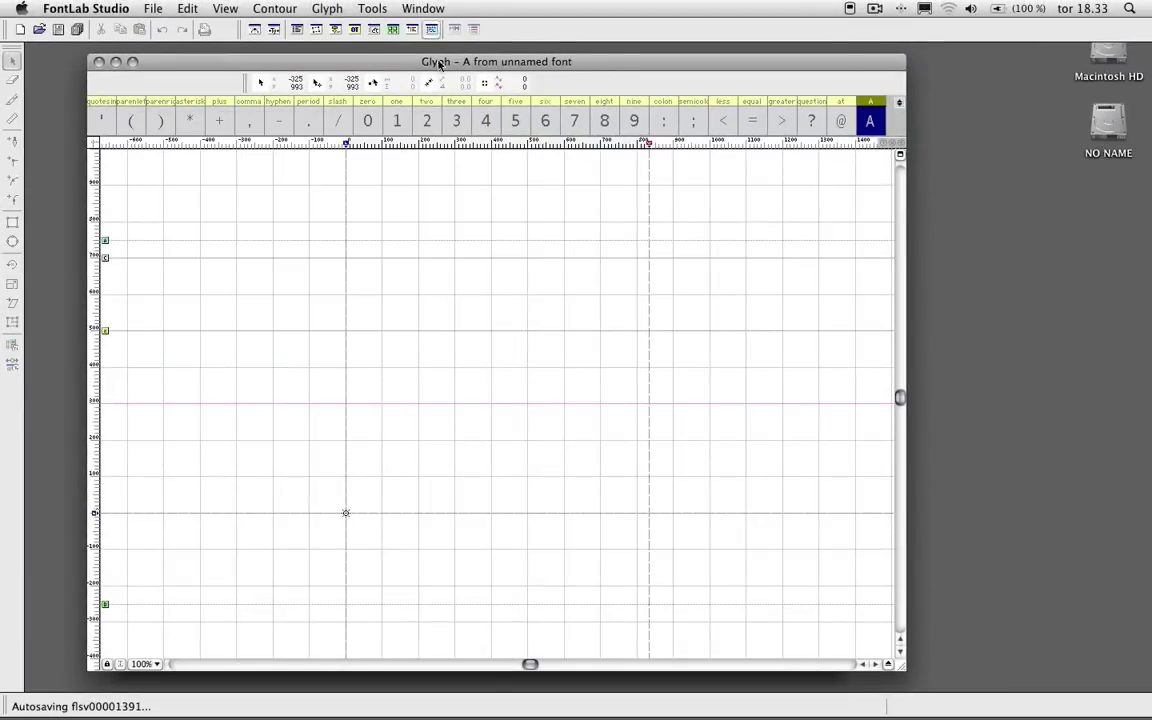
click(425, 225)
drag(283, 67, 282, 68)
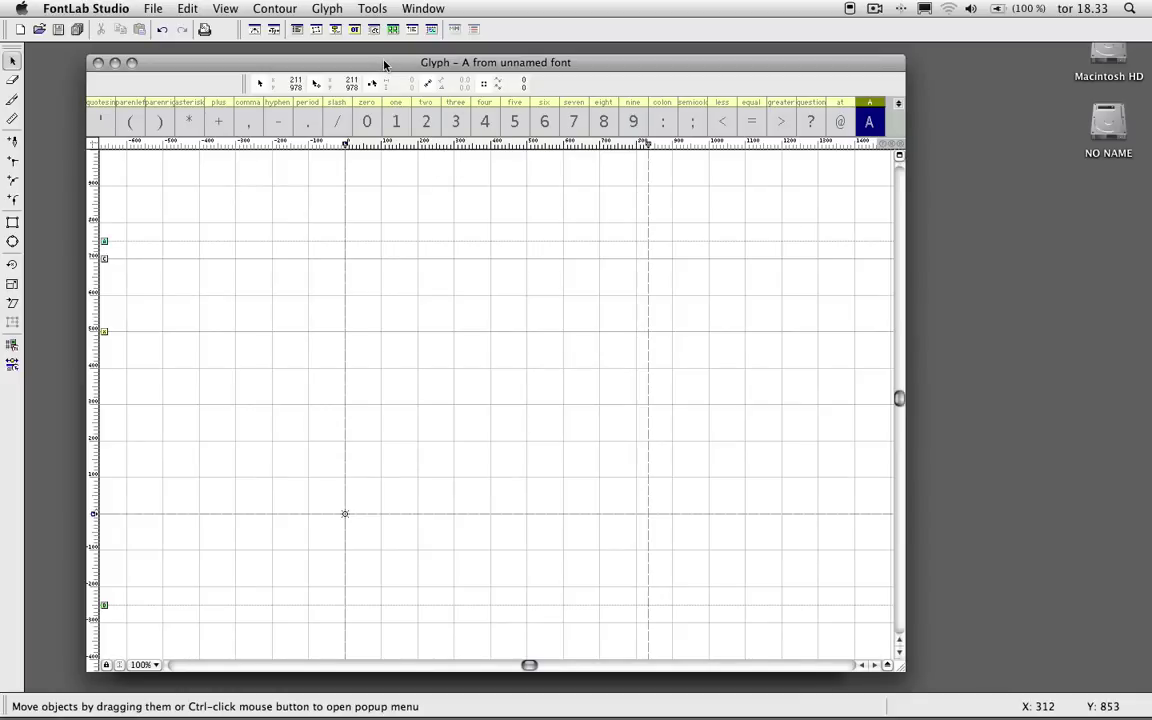
- Open the Editing Layers panel via Window > Panels and place it beside the glyph
click(424, 8)
mouse_move(455, 67)
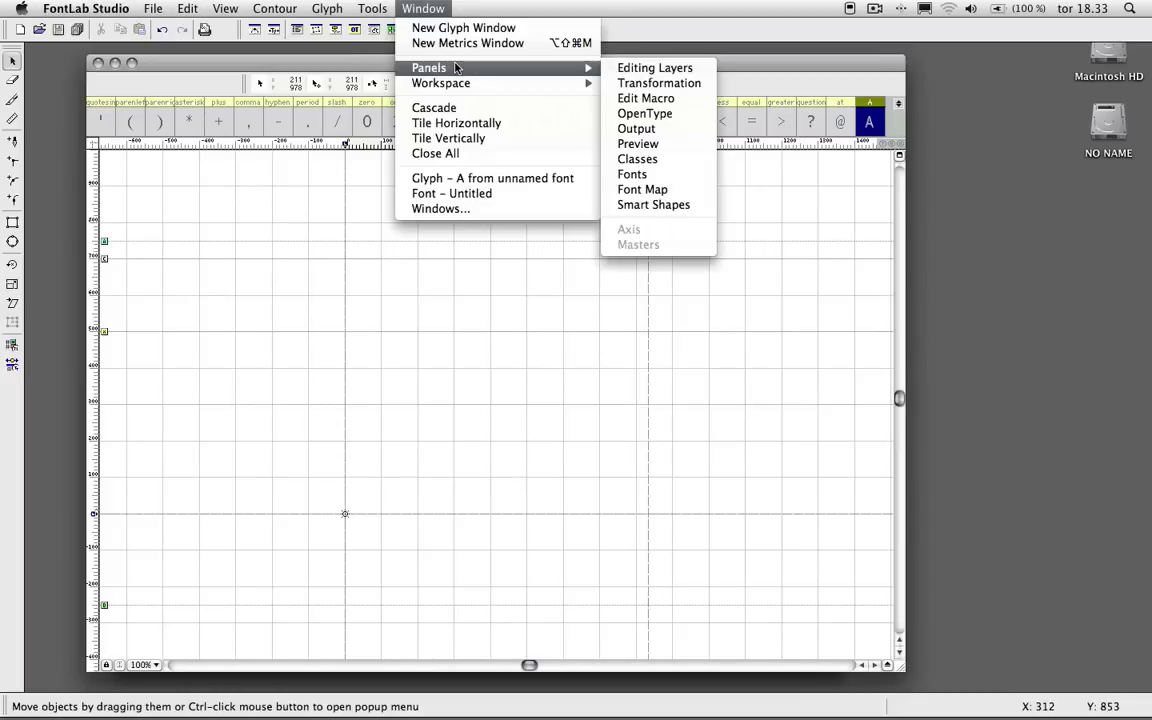
click(422, 8)
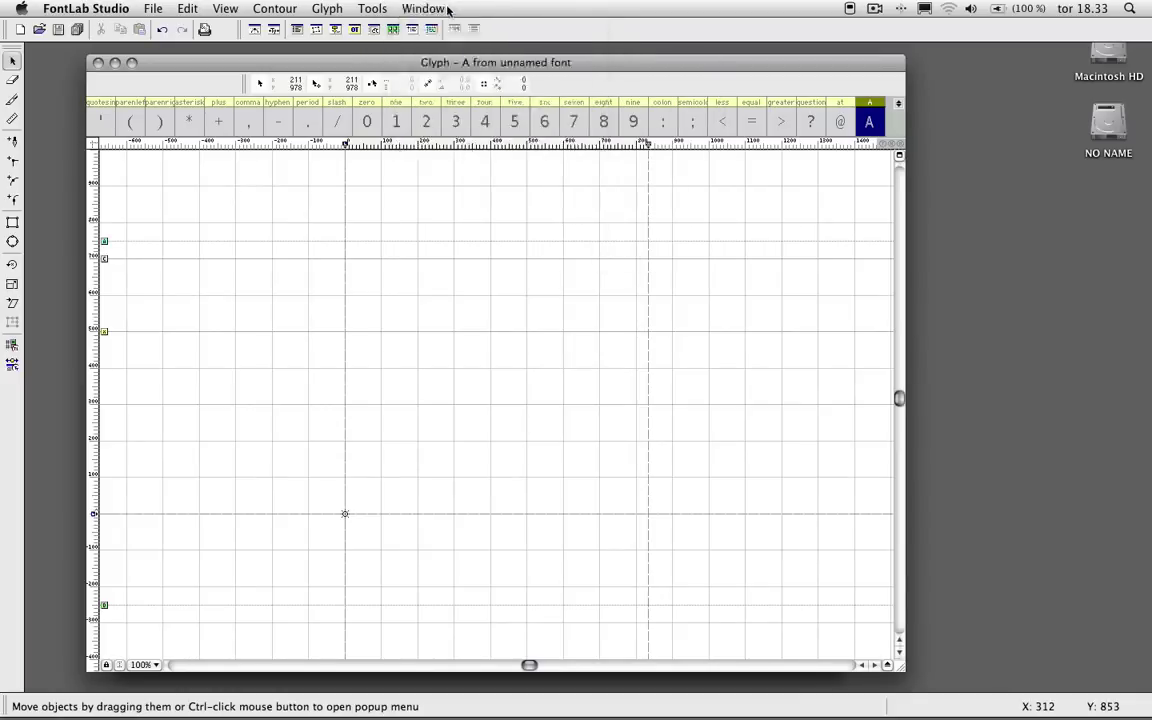
click(422, 8)
mouse_move(462, 66)
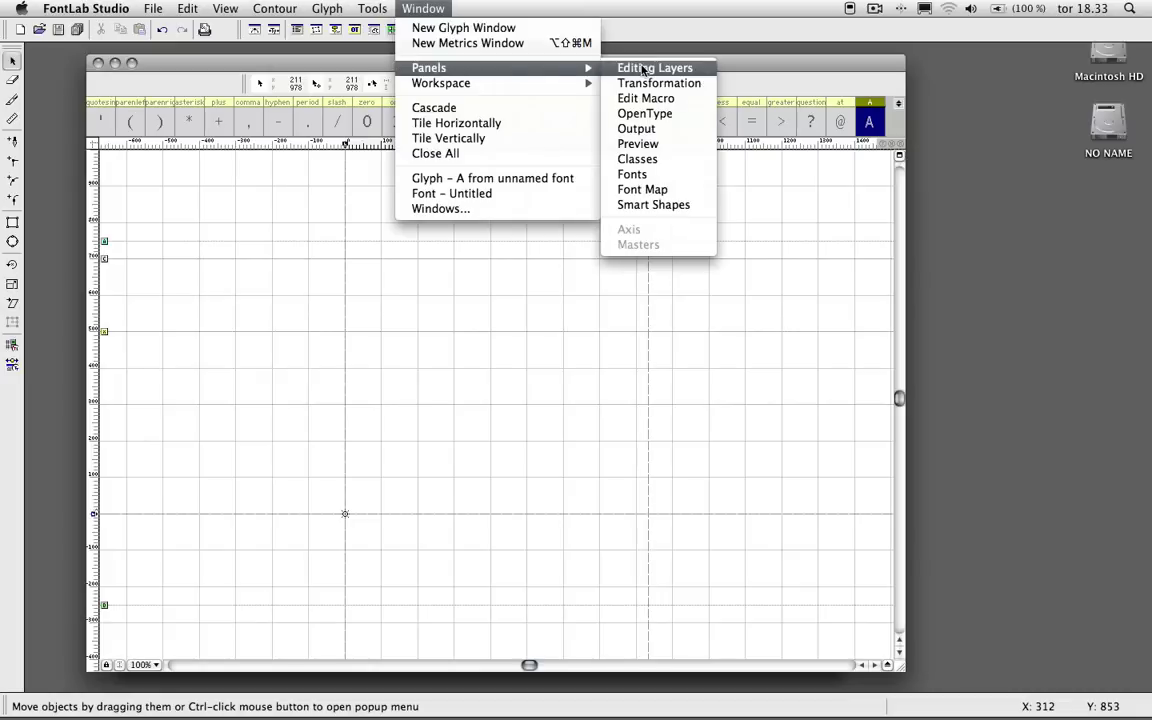
click(640, 66)
drag(1003, 254, 794, 234)
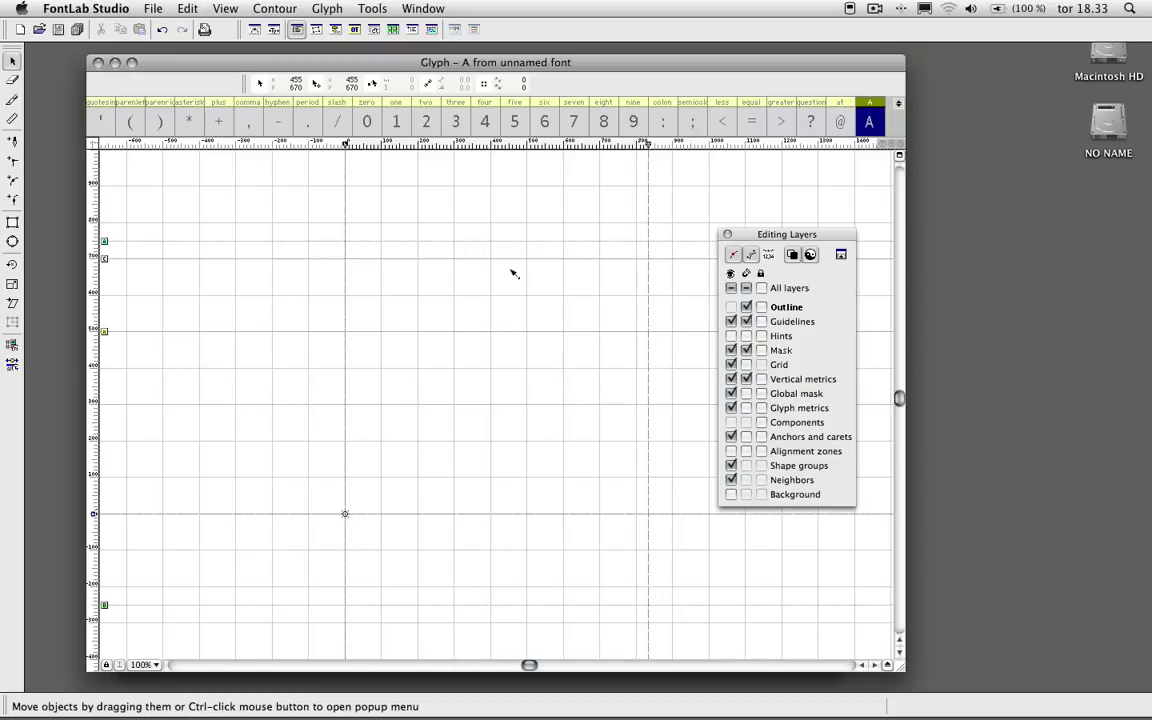
- Draw a closed triangle with the Pen tool, apex near 391,701 and base corner near 808,11
click(13, 141)
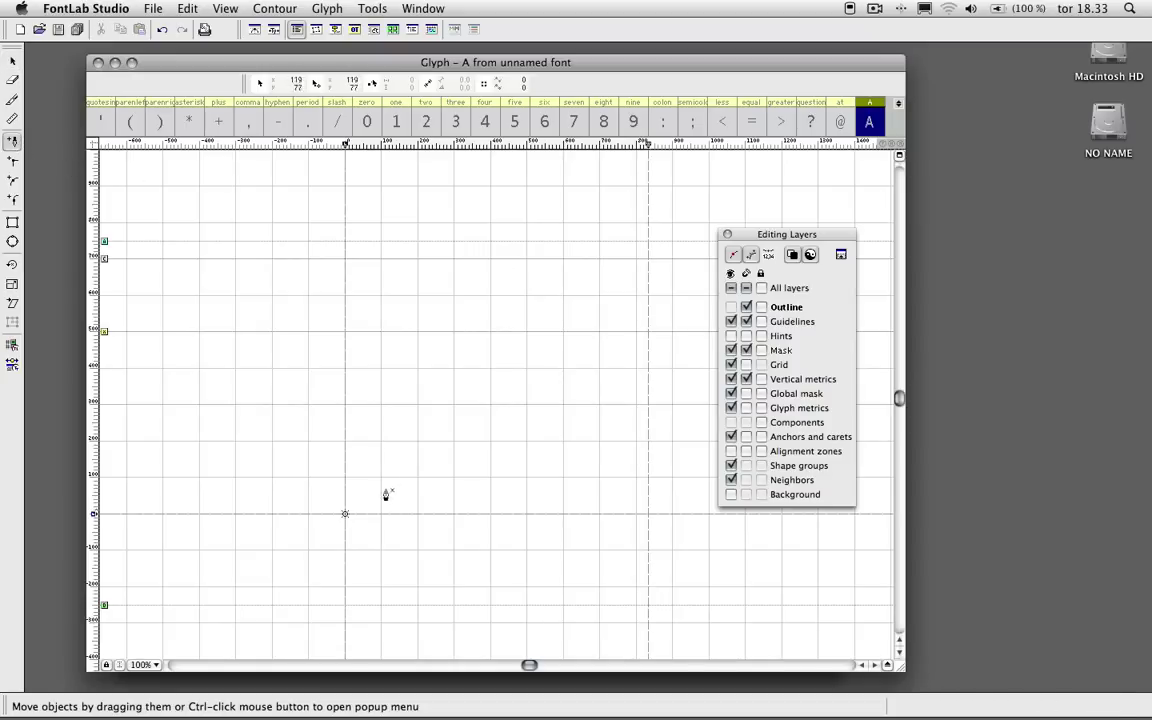
click(353, 510)
click(487, 259)
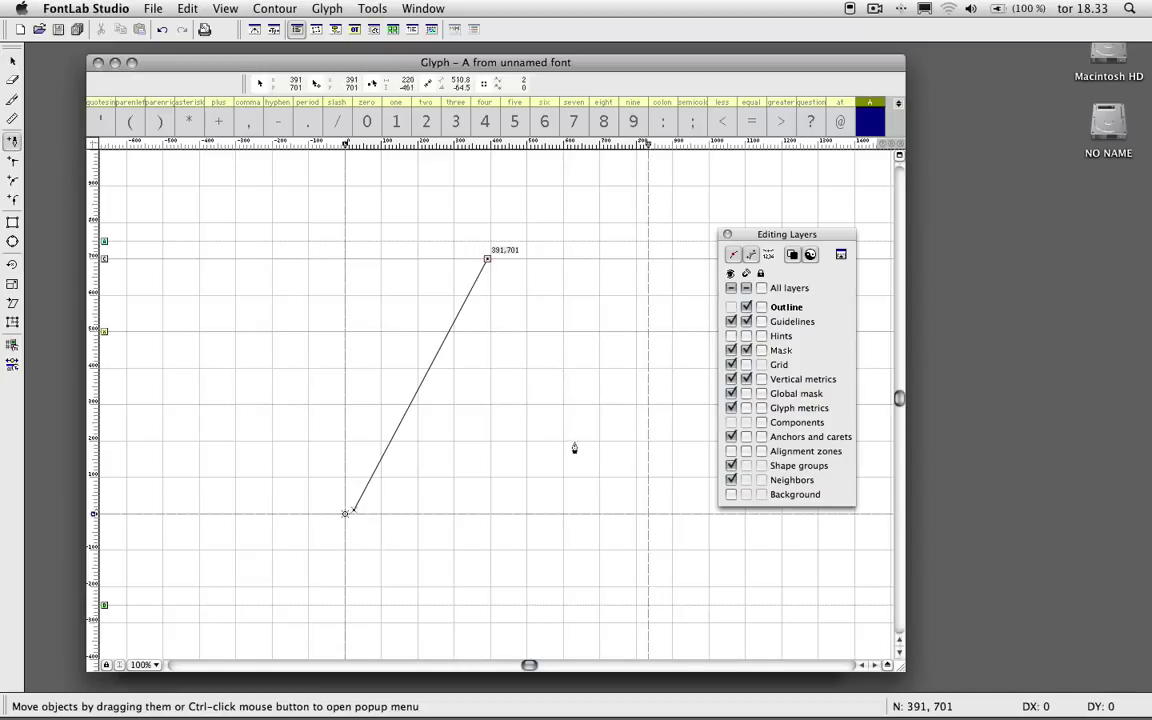
click(639, 510)
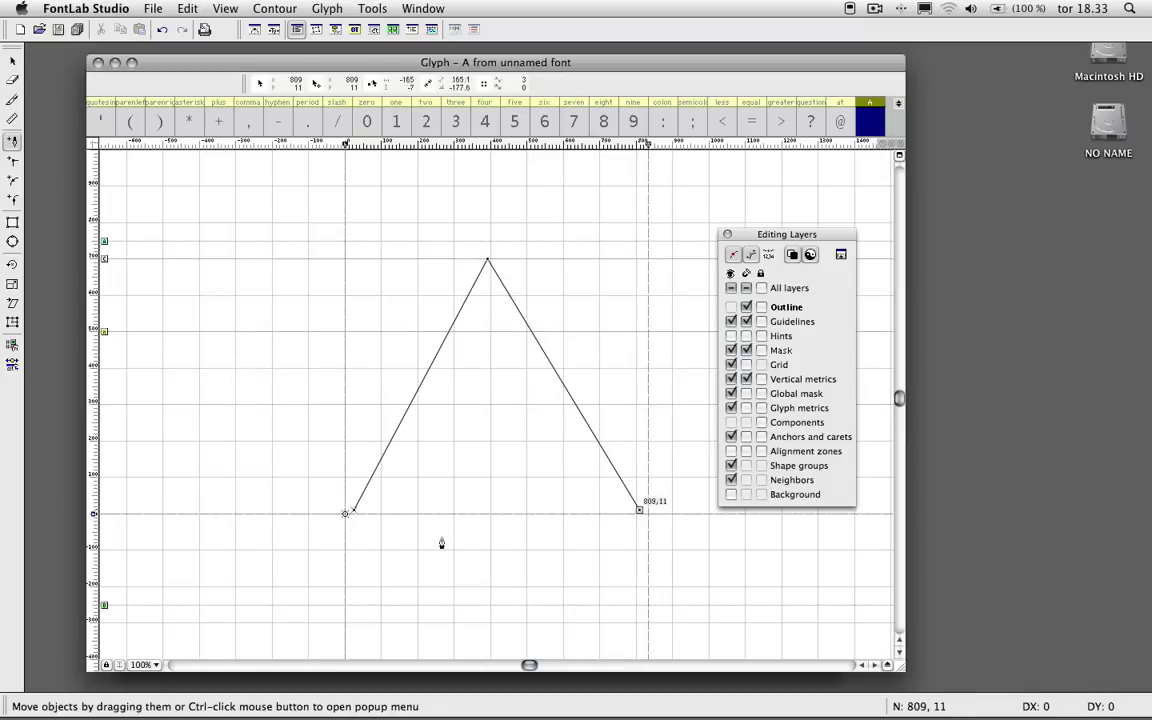
click(353, 510)
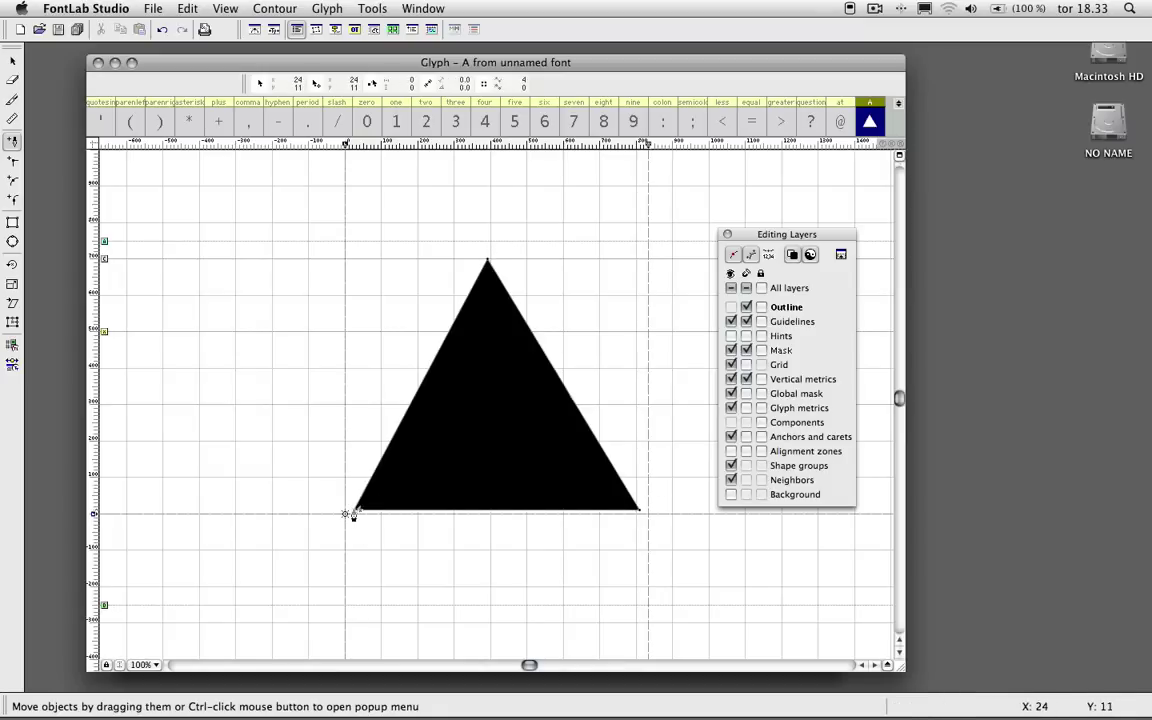
click(14, 62)
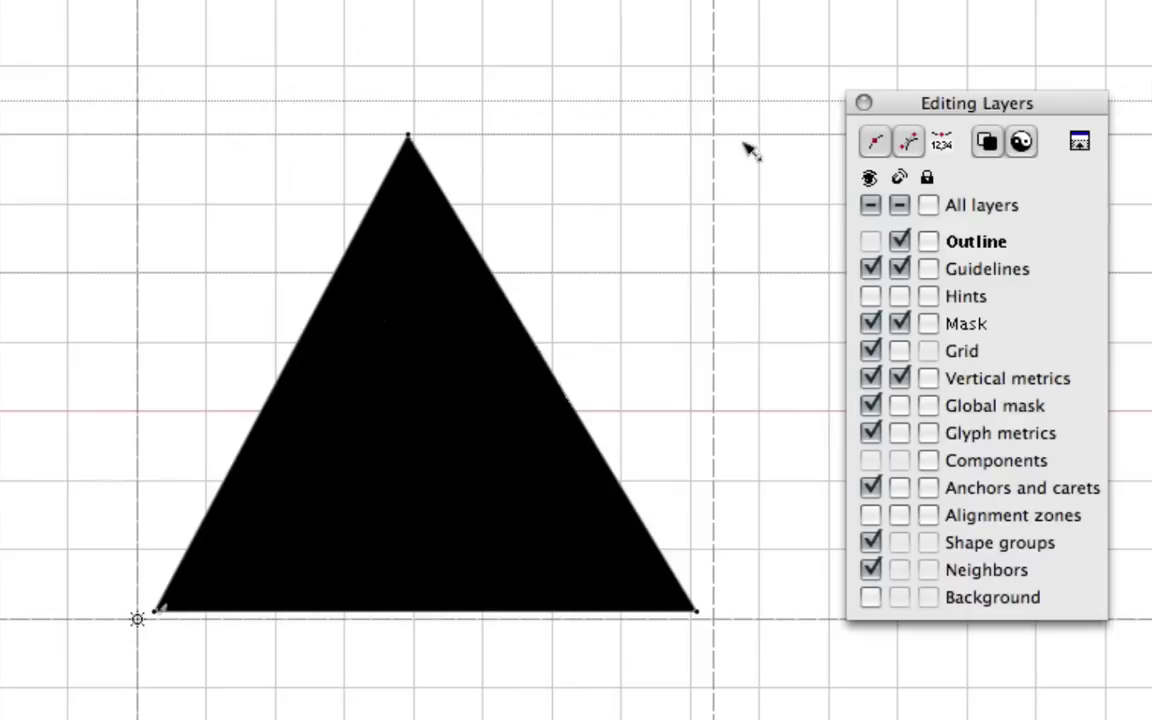
- Turn on Show nodes and Show control vectors, then select the triangle's apex node at 391,701
drag(1006, 97, 1004, 106)
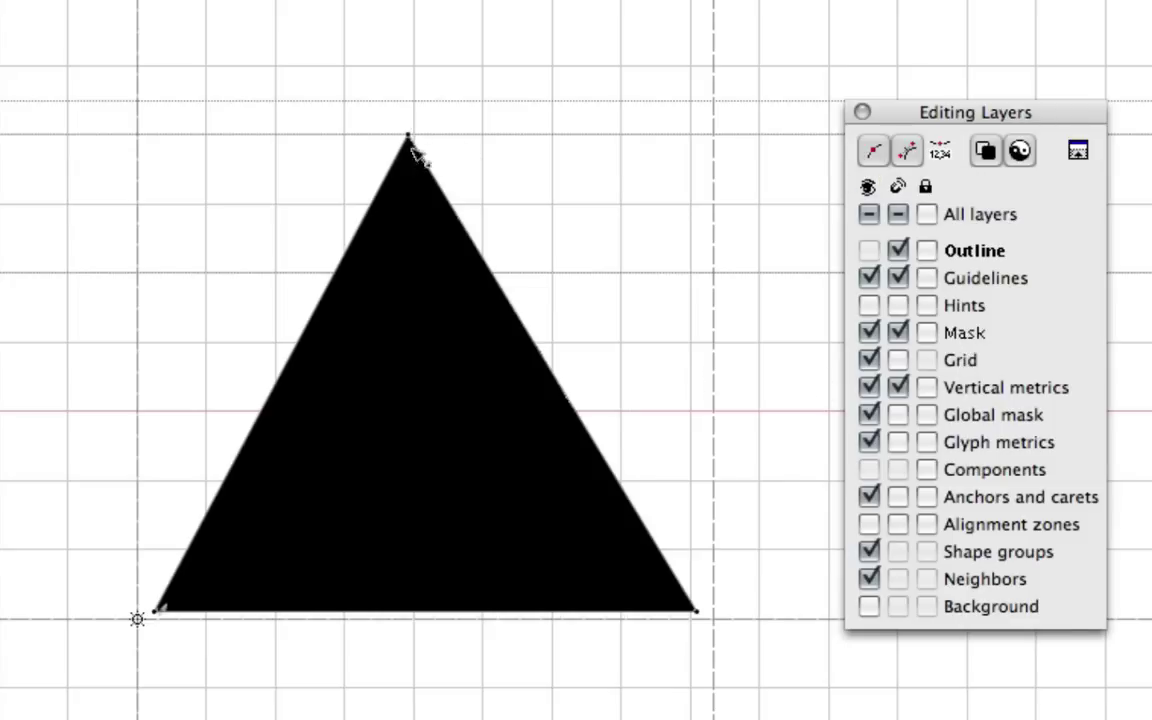
click(876, 155)
click(876, 155)
click(873, 155)
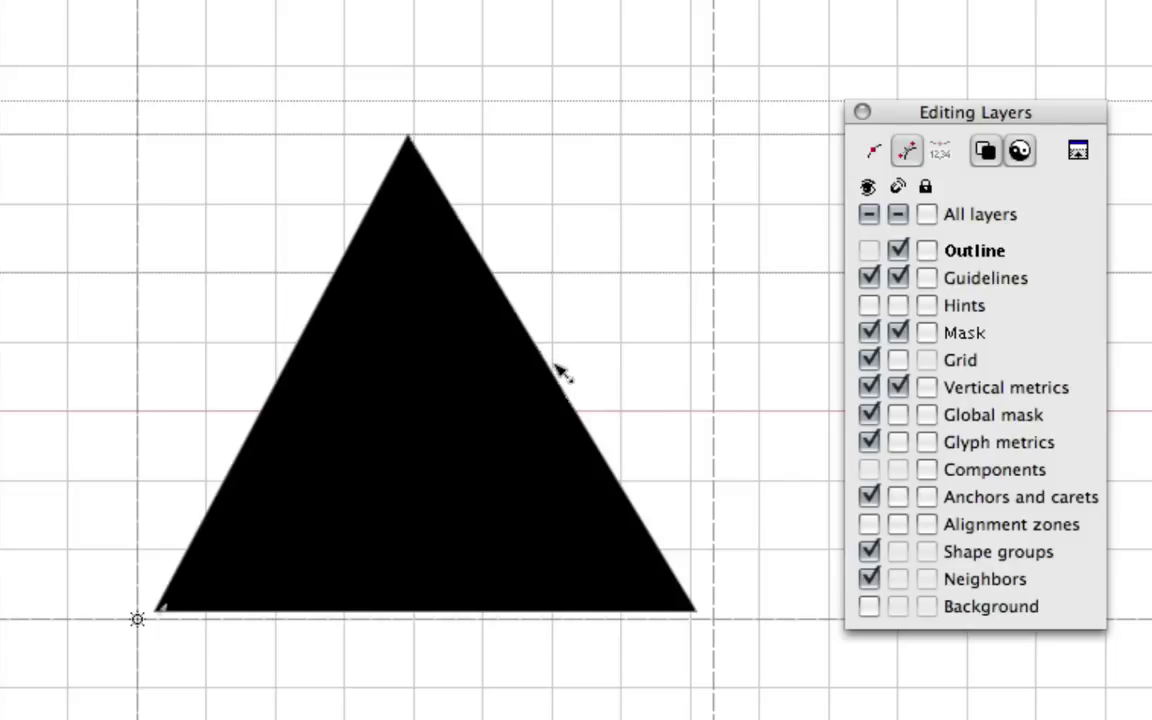
click(869, 151)
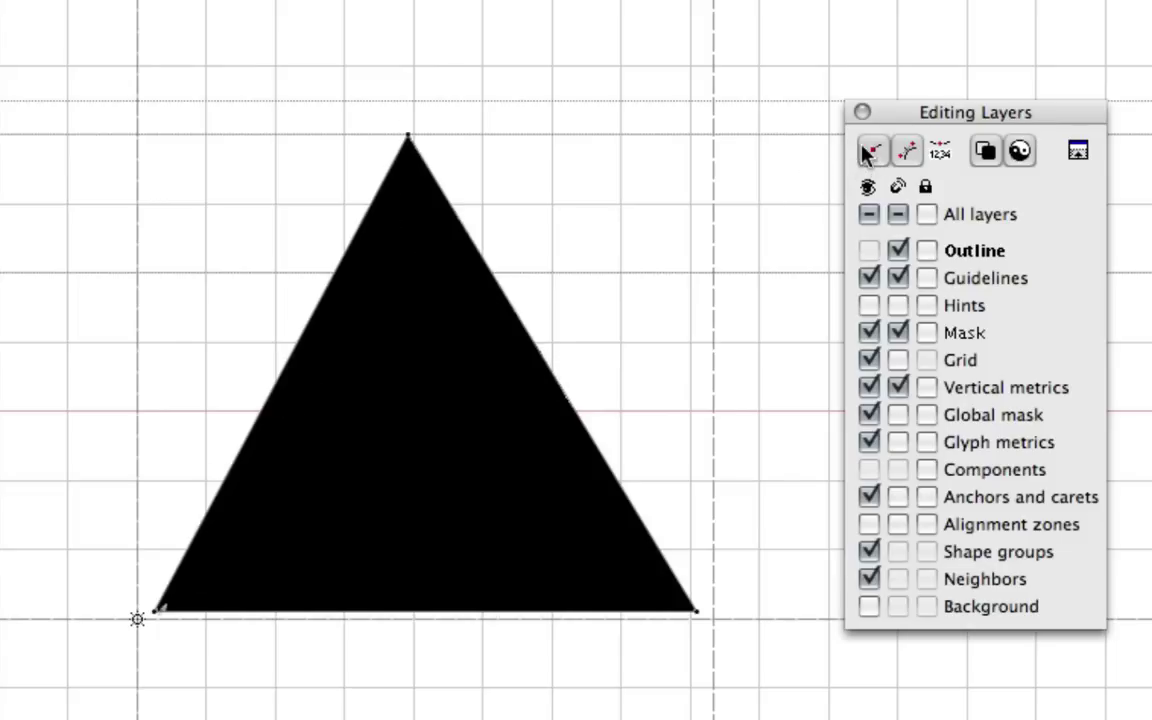
click(905, 152)
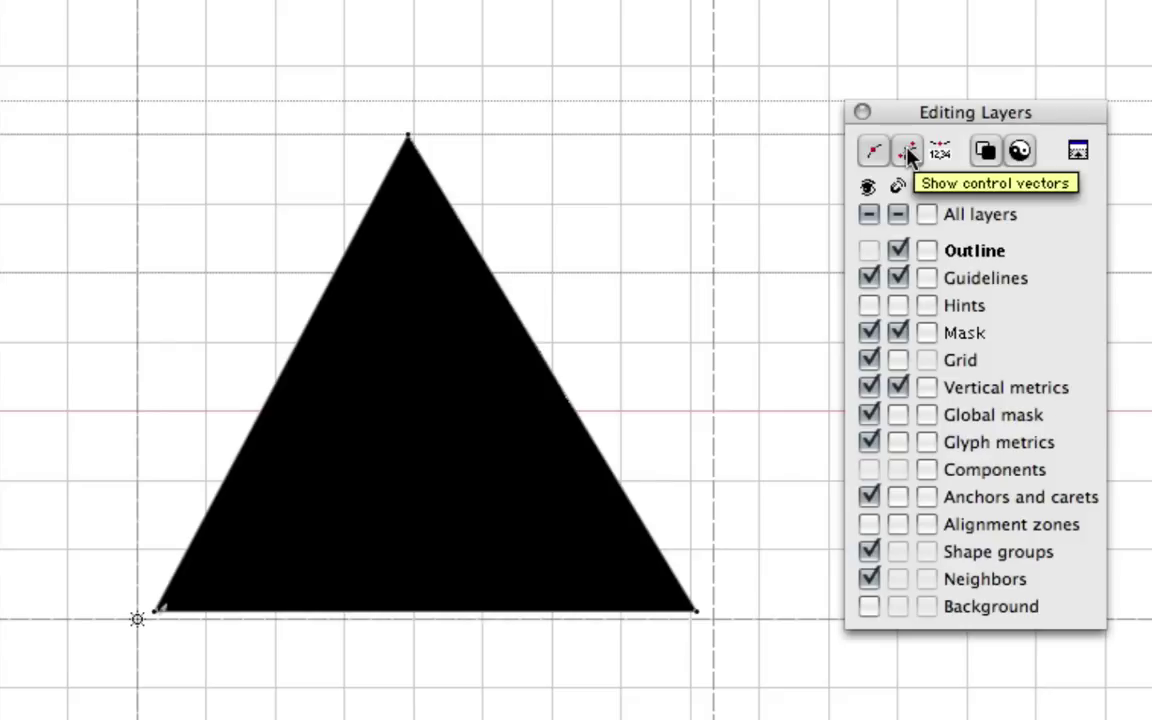
click(408, 136)
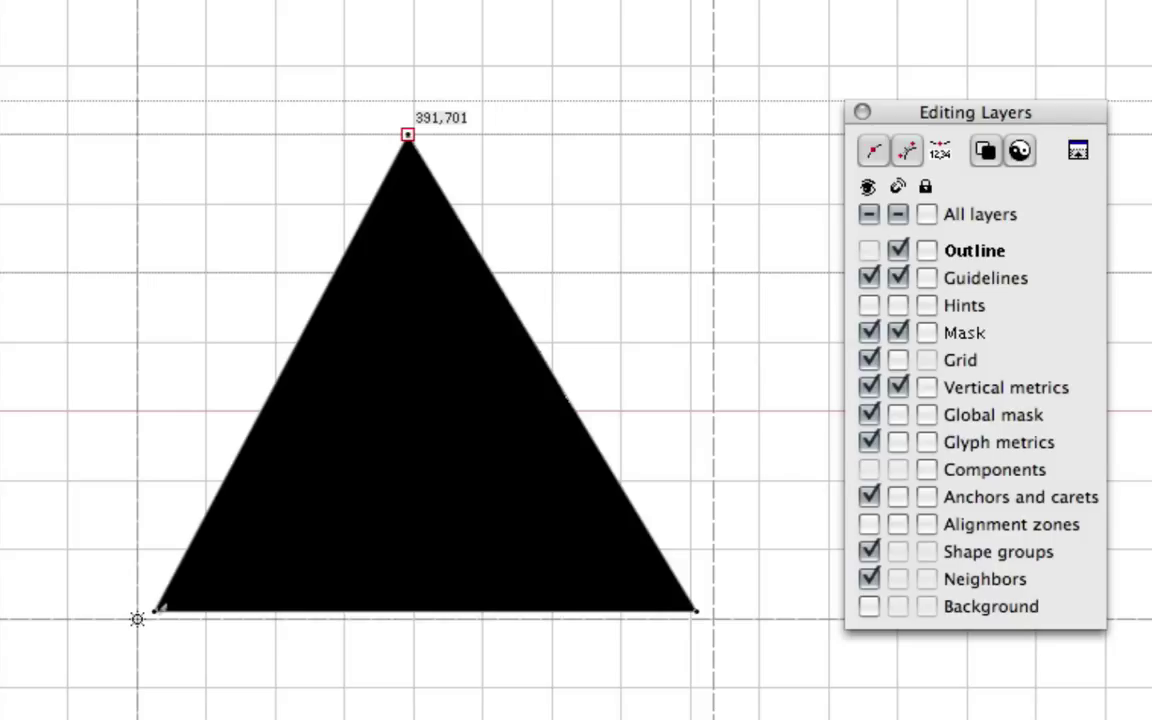
- Draw a three-point curved contour above the triangle and turn off FontAudit markers
drag(563, 63, 516, 107)
drag(530, 162, 617, 218)
mouse_move(621, 106)
mouse_down()
mouse_move(623, 48)
mouse_move(548, 70)
mouse_move(535, 58)
mouse_up()
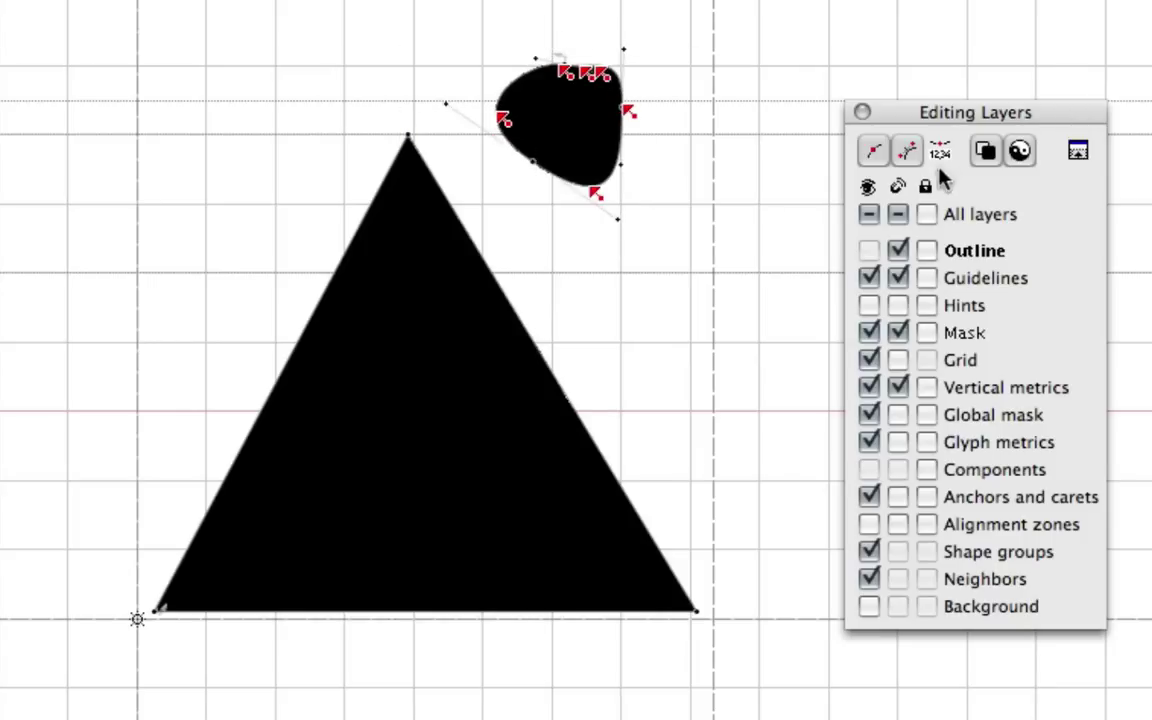
click(1016, 152)
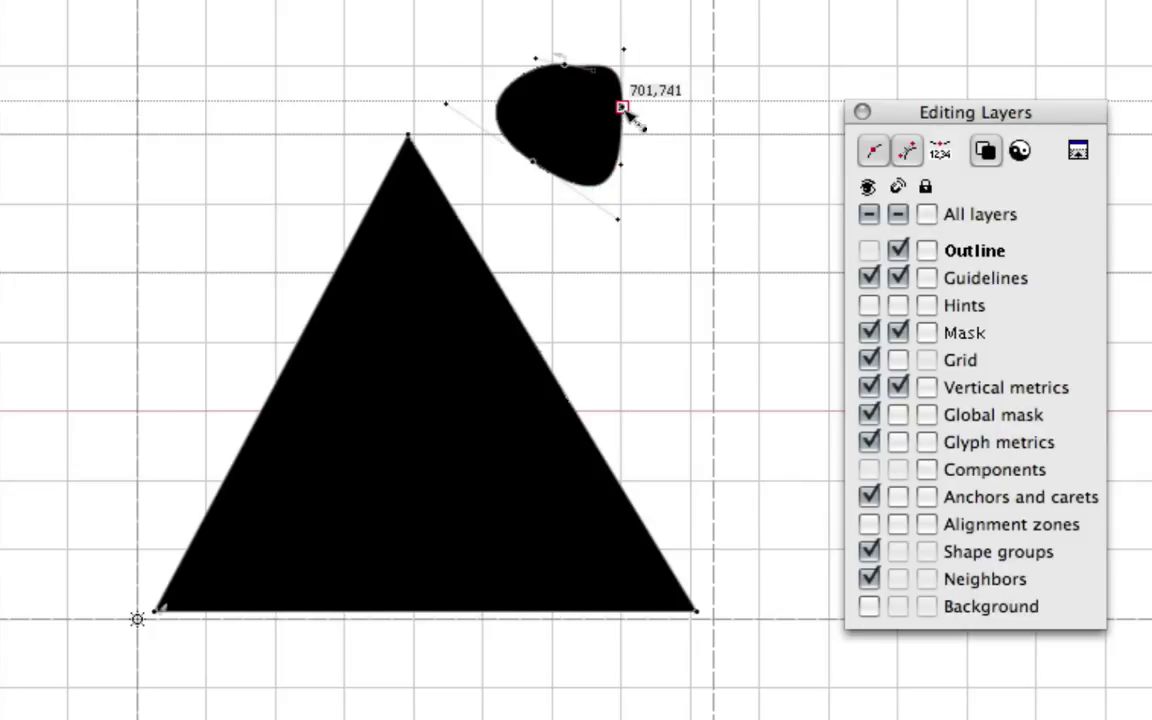
- Widen the blob by dragging its right node rightward and reshaping its upper and lower curve handles
drag(622, 107, 645, 119)
mouse_move(646, 62)
mouse_down()
mouse_move(674, 57)
mouse_move(643, 53)
mouse_up()
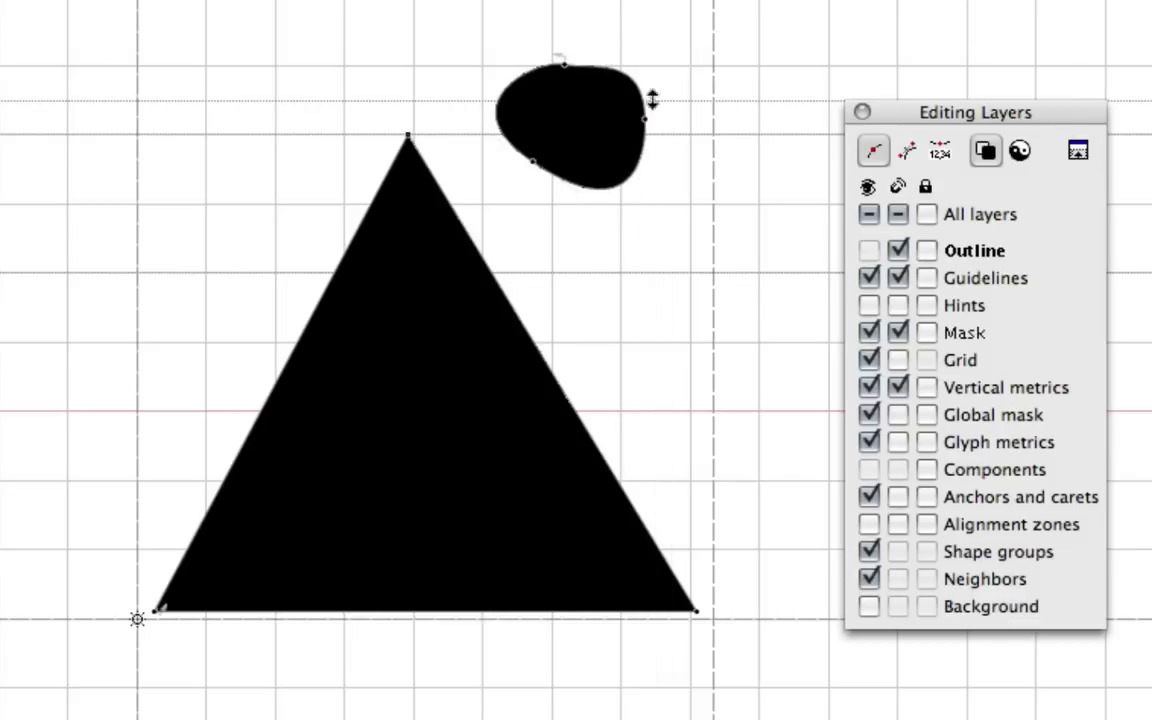
mouse_move(651, 56)
mouse_down()
mouse_move(663, 68)
mouse_move(653, 82)
mouse_move(651, 70)
mouse_up()
drag(645, 170, 642, 161)
click(673, 200)
click(900, 162)
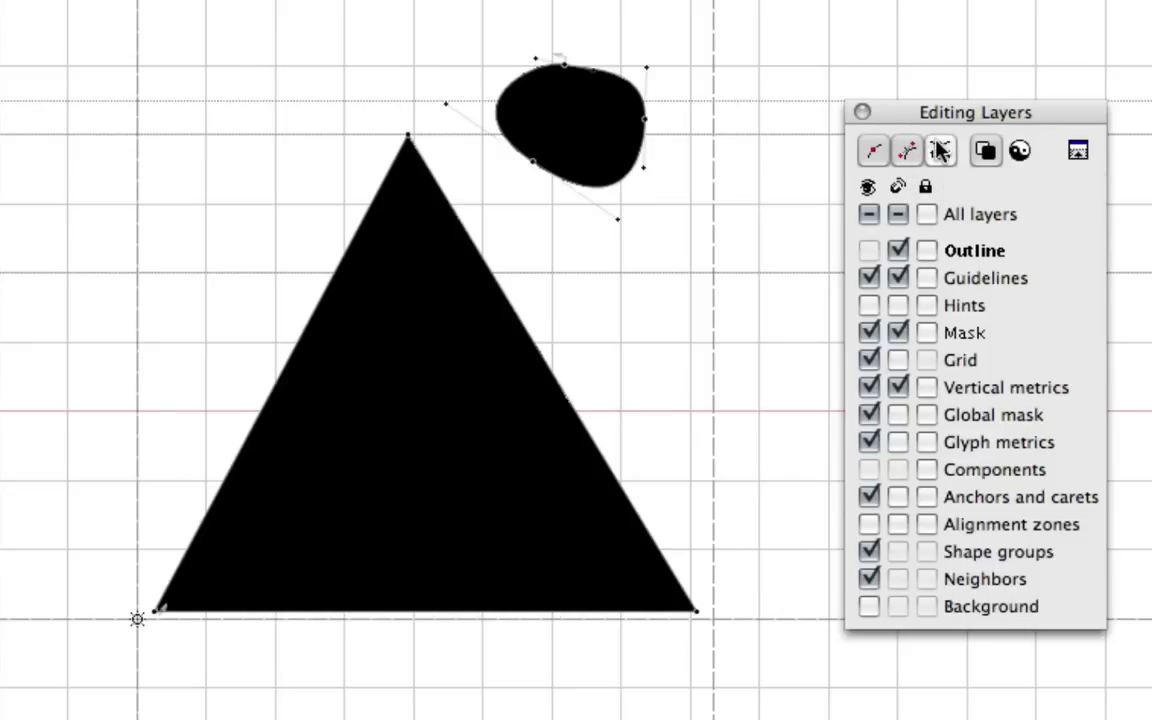
click(940, 150)
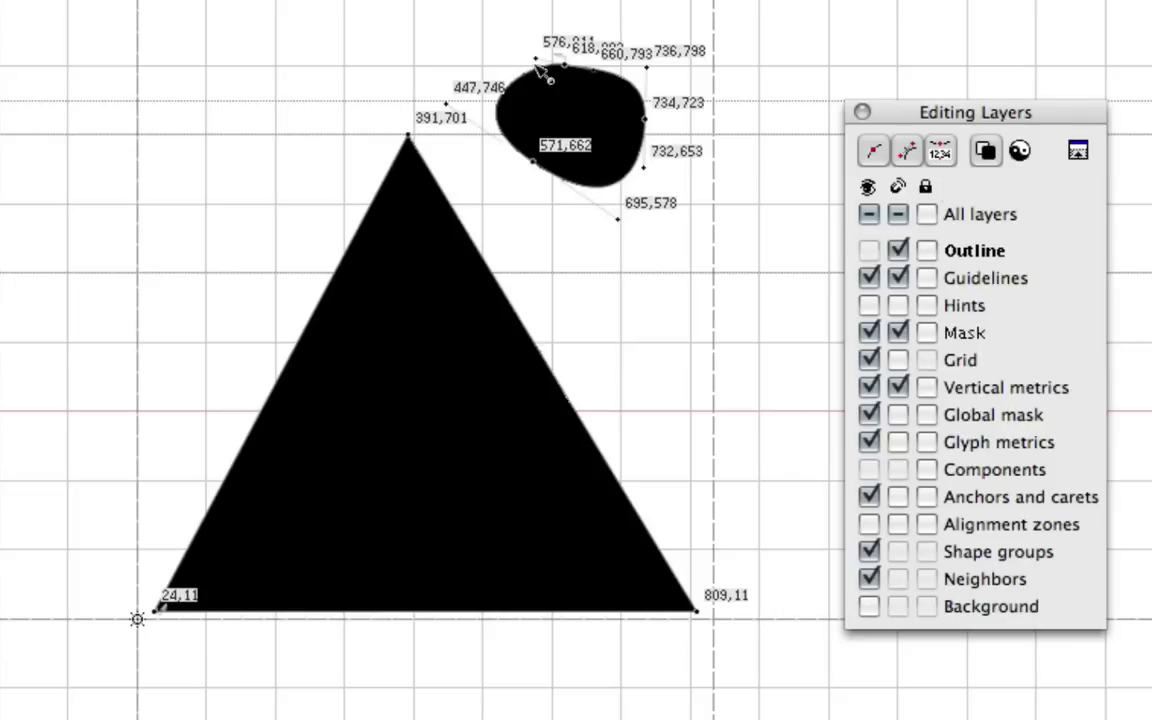
click(943, 150)
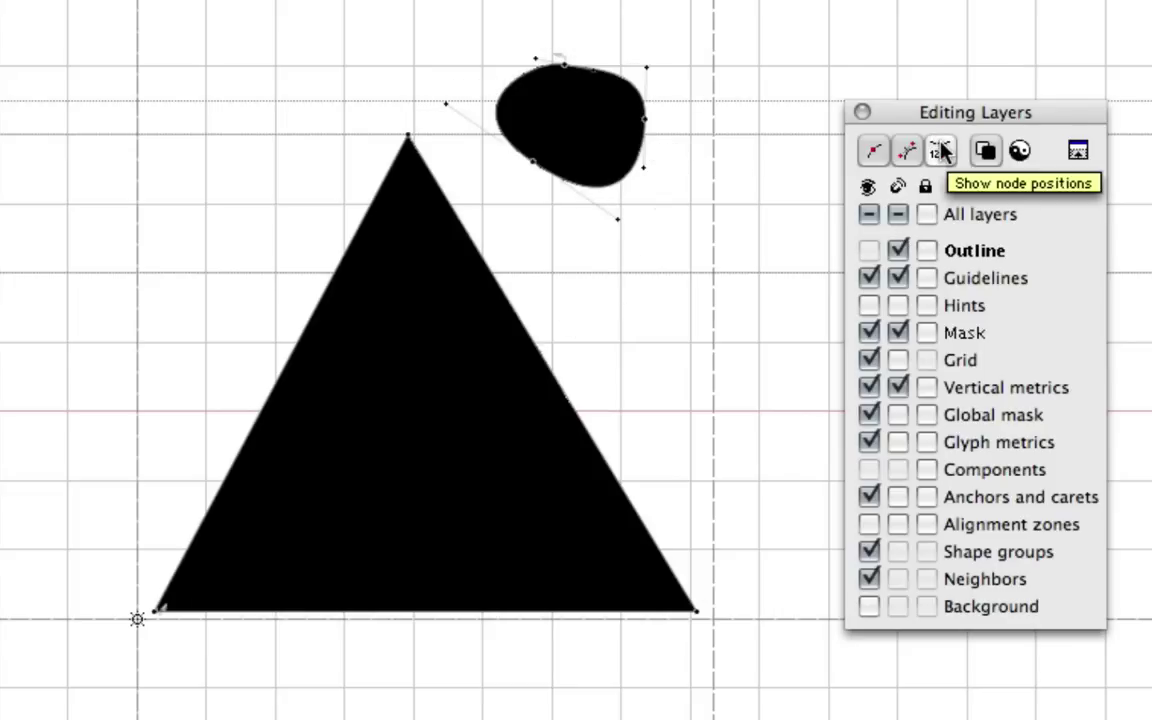
click(943, 150)
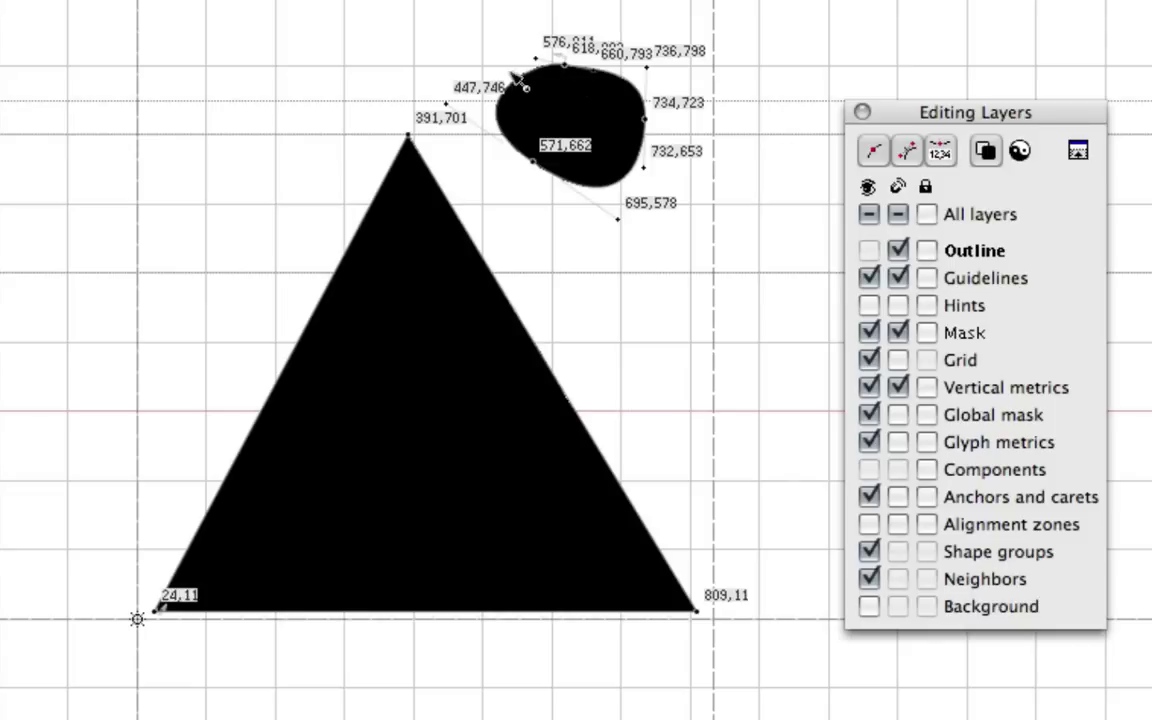
click(943, 152)
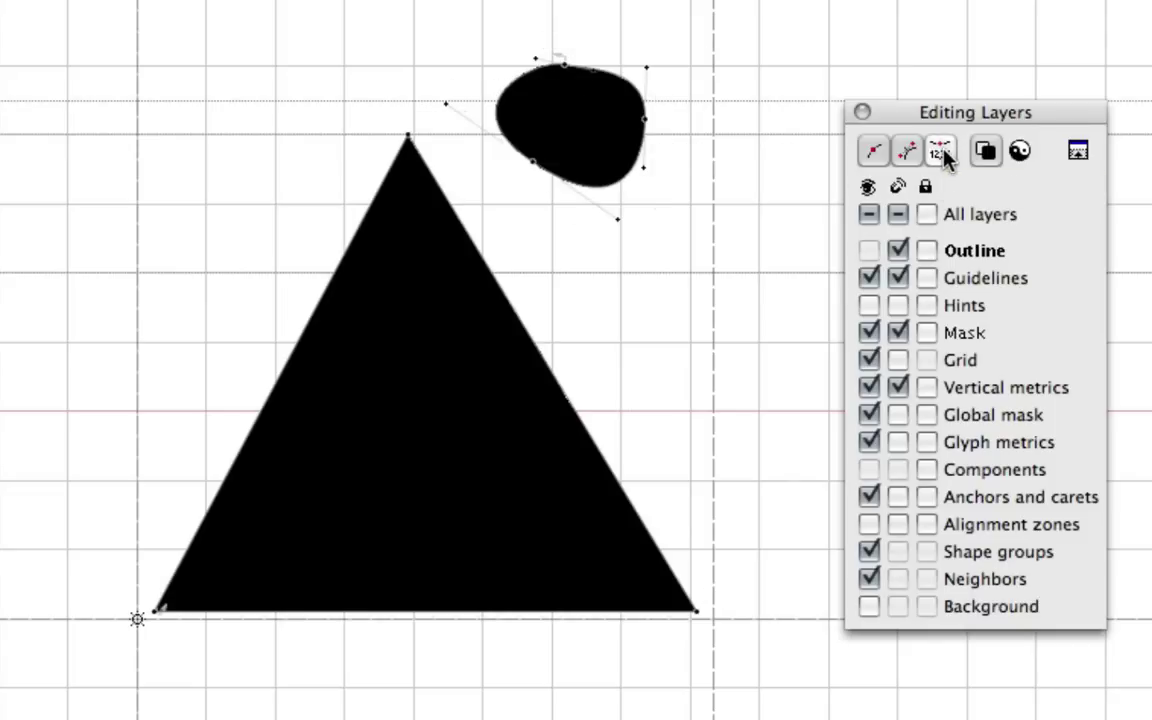
click(943, 152)
click(944, 155)
click(987, 152)
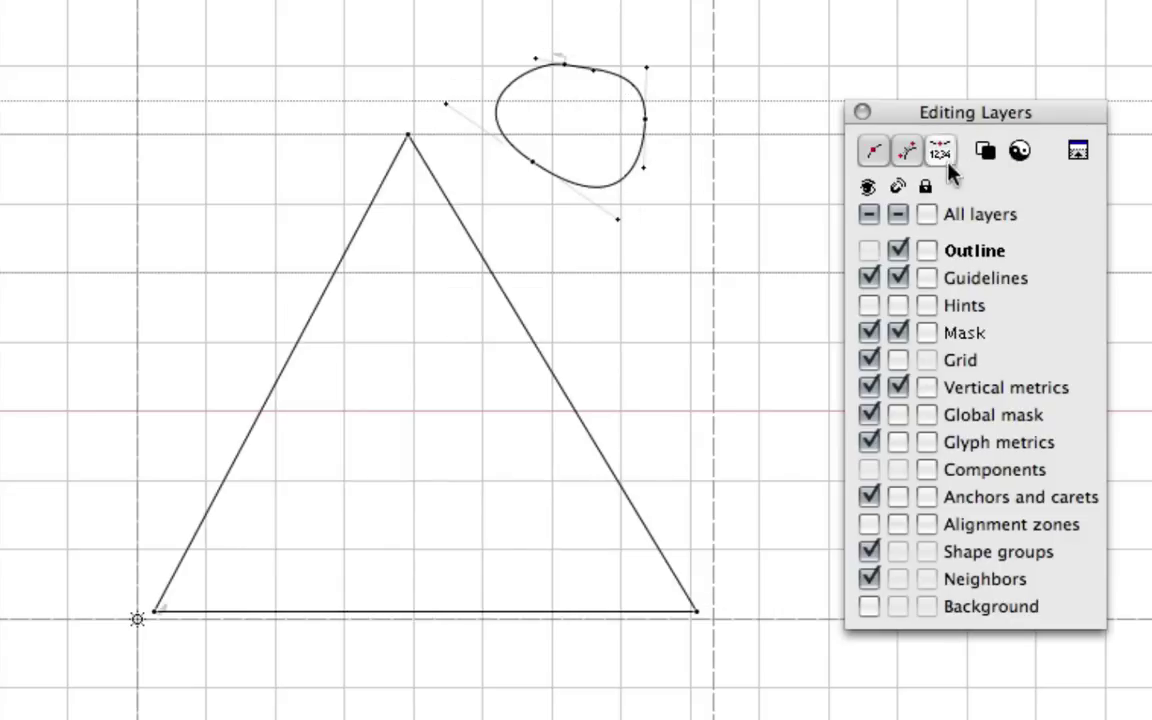
click(989, 153)
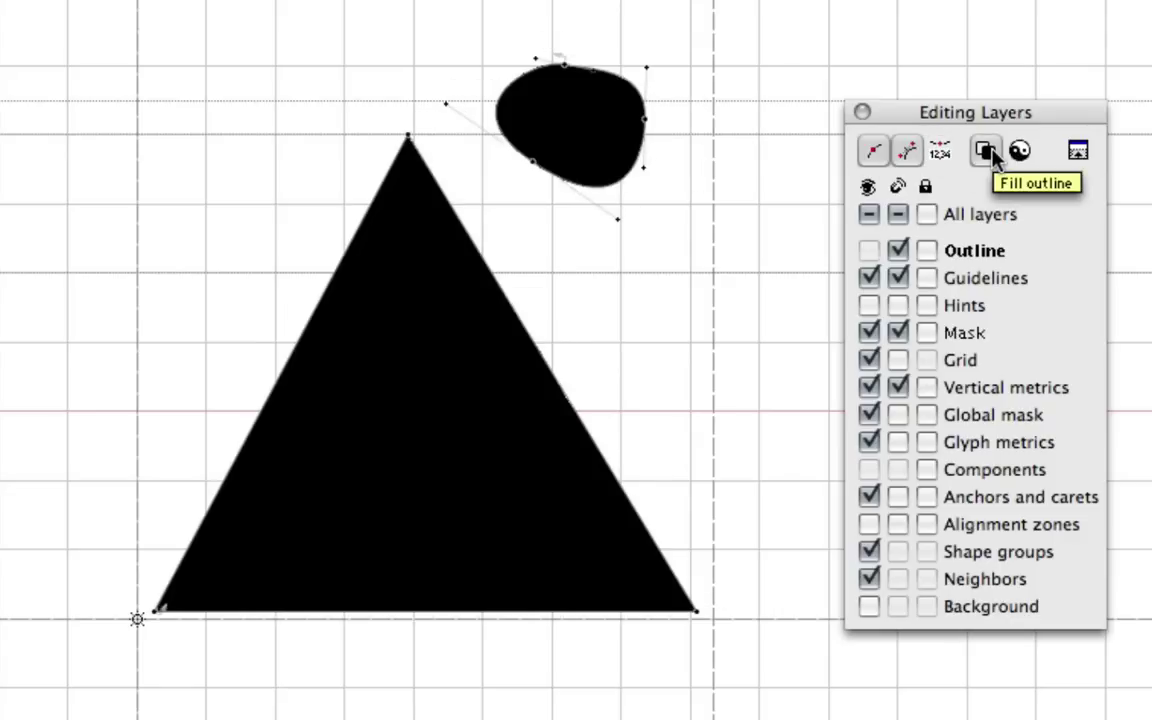
click(990, 153)
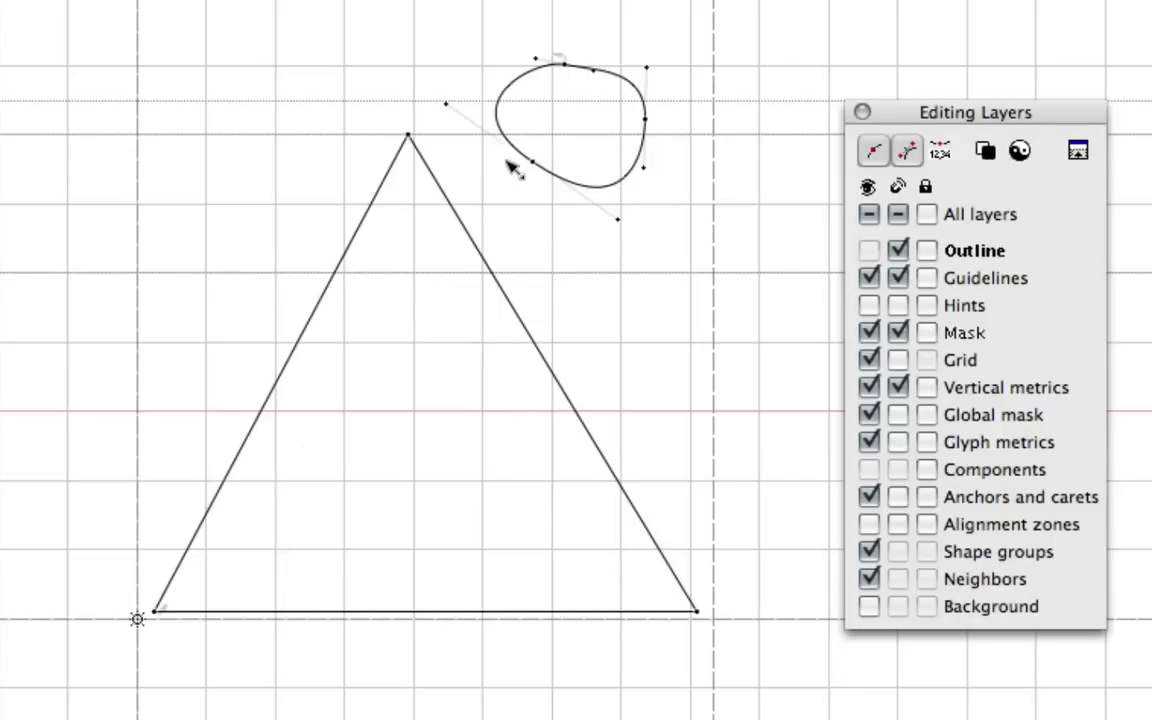
click(985, 152)
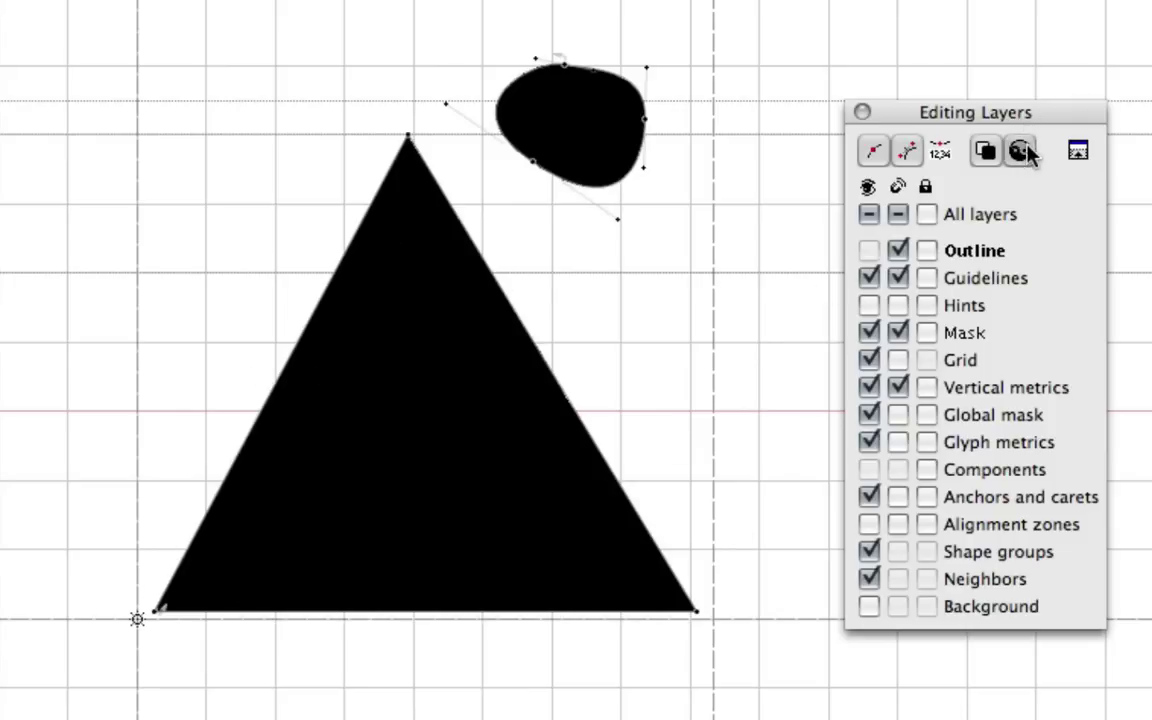
click(1026, 152)
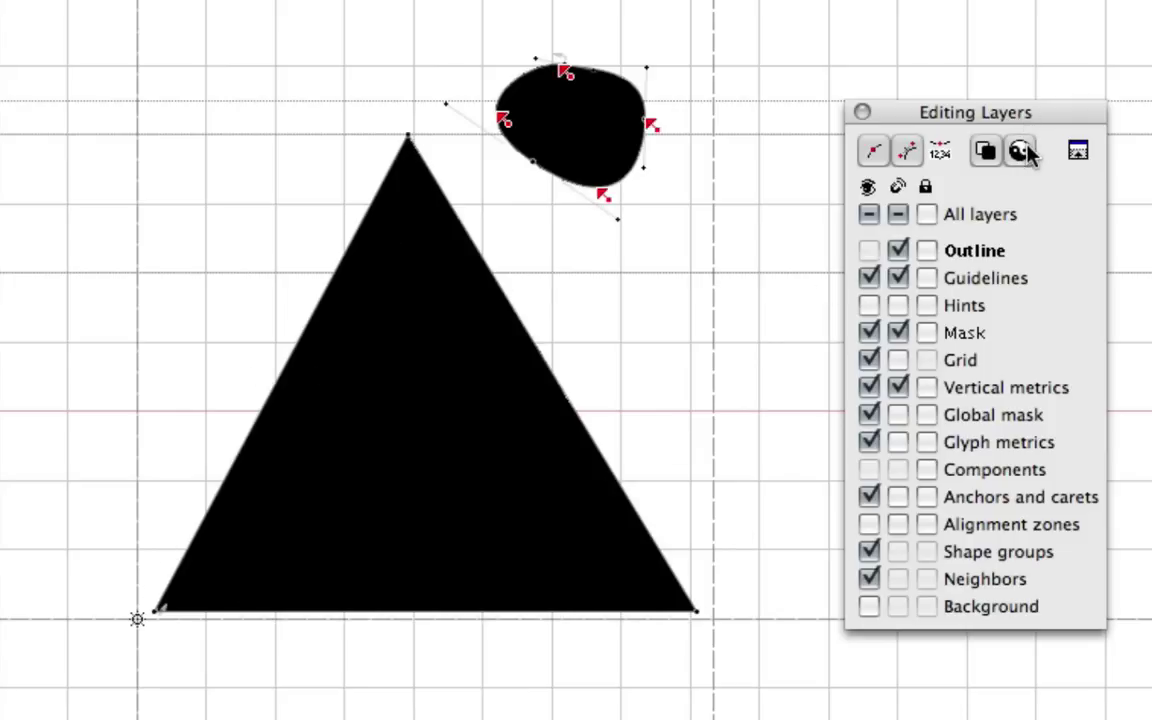
click(655, 125)
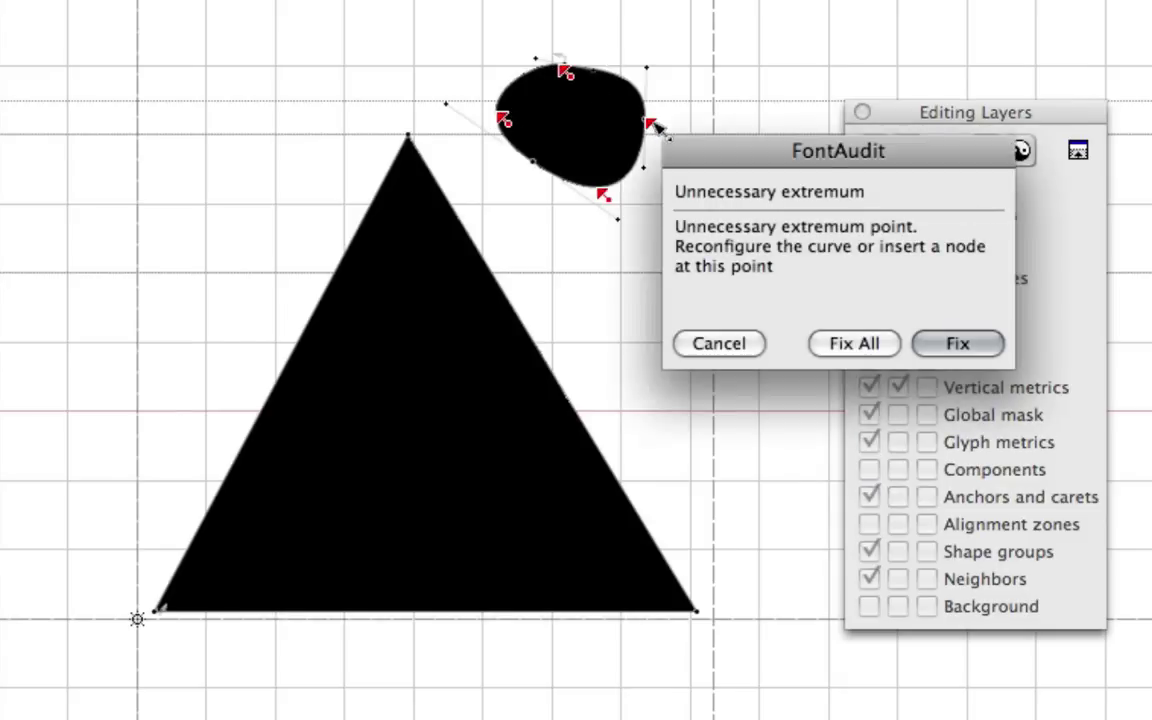
drag(765, 155, 662, 260)
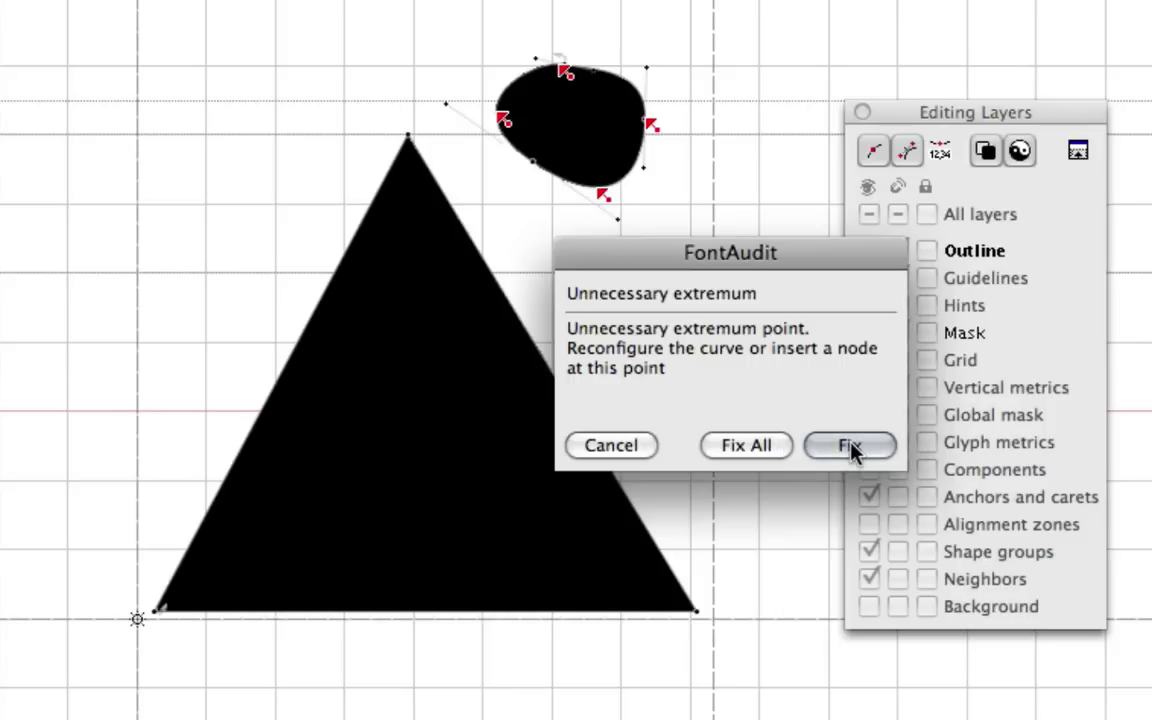
click(614, 447)
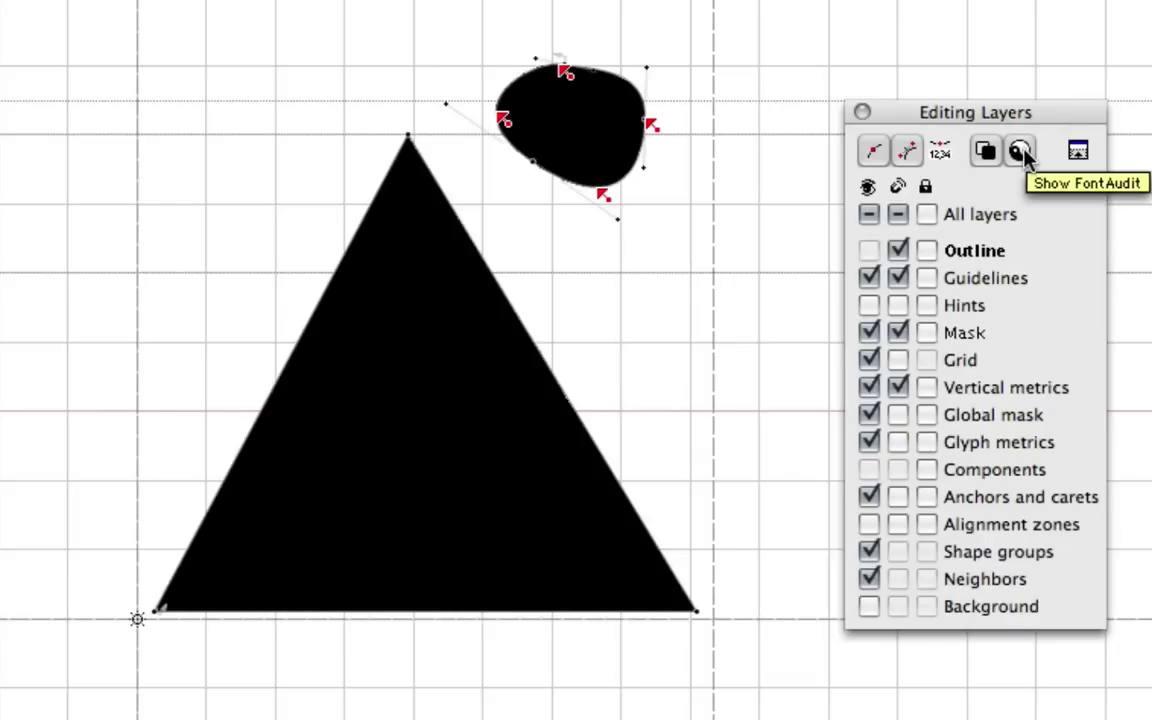
drag(928, 112, 997, 117)
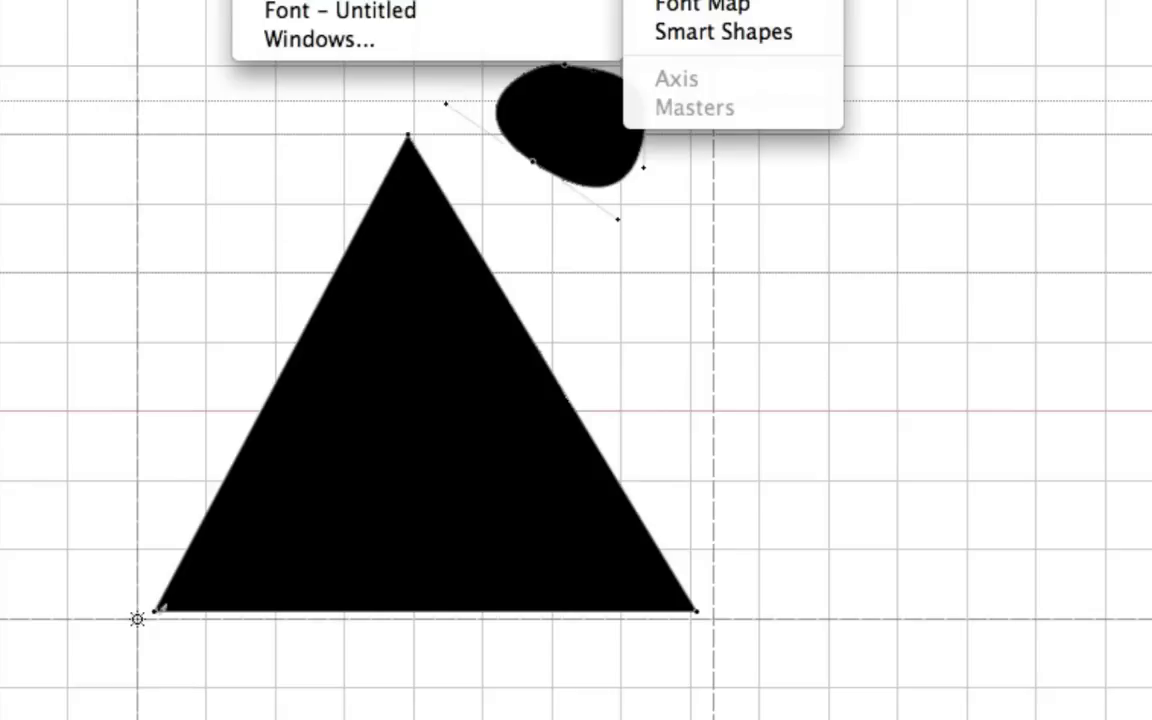
- Bring back the Editing Layers panel and delete both the triangle and blob contours
click(700, 0)
drag(1024, 120, 1067, 20)
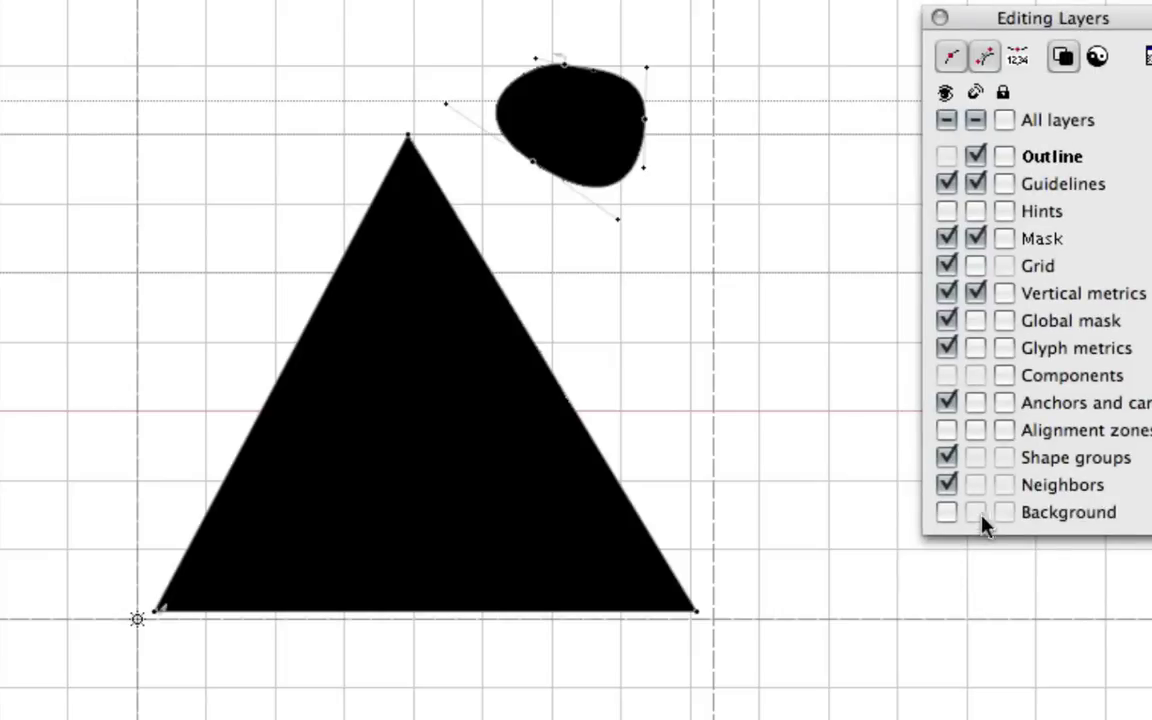
click(519, 314)
key(Delete)
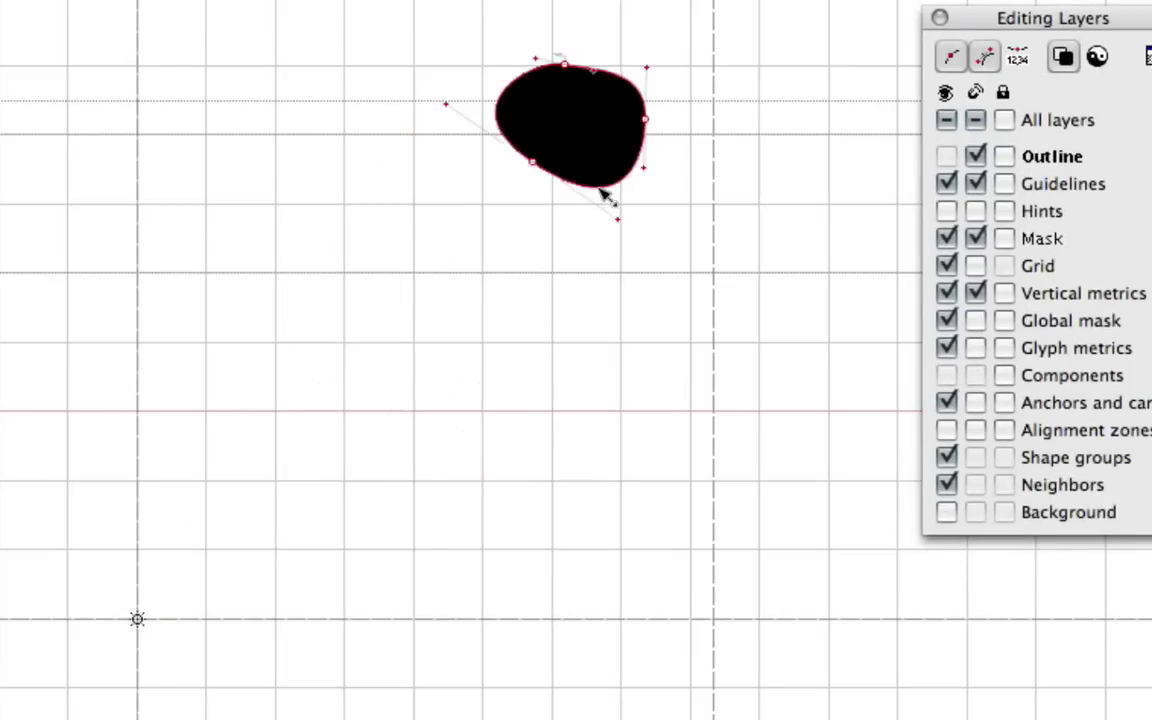
click(605, 194)
key(Delete)
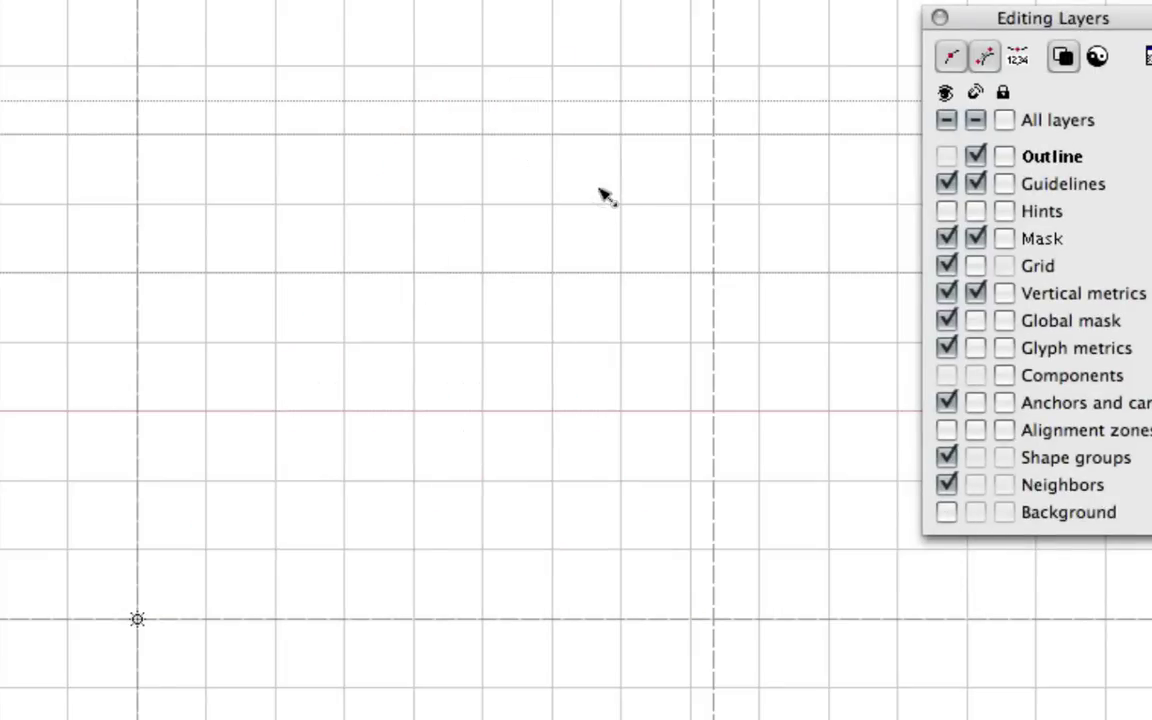
- Toggle the Background layer's visibility repeatedly to preview the pixel A, leaving it hidden
click(947, 513)
click(947, 513)
click(947, 513)
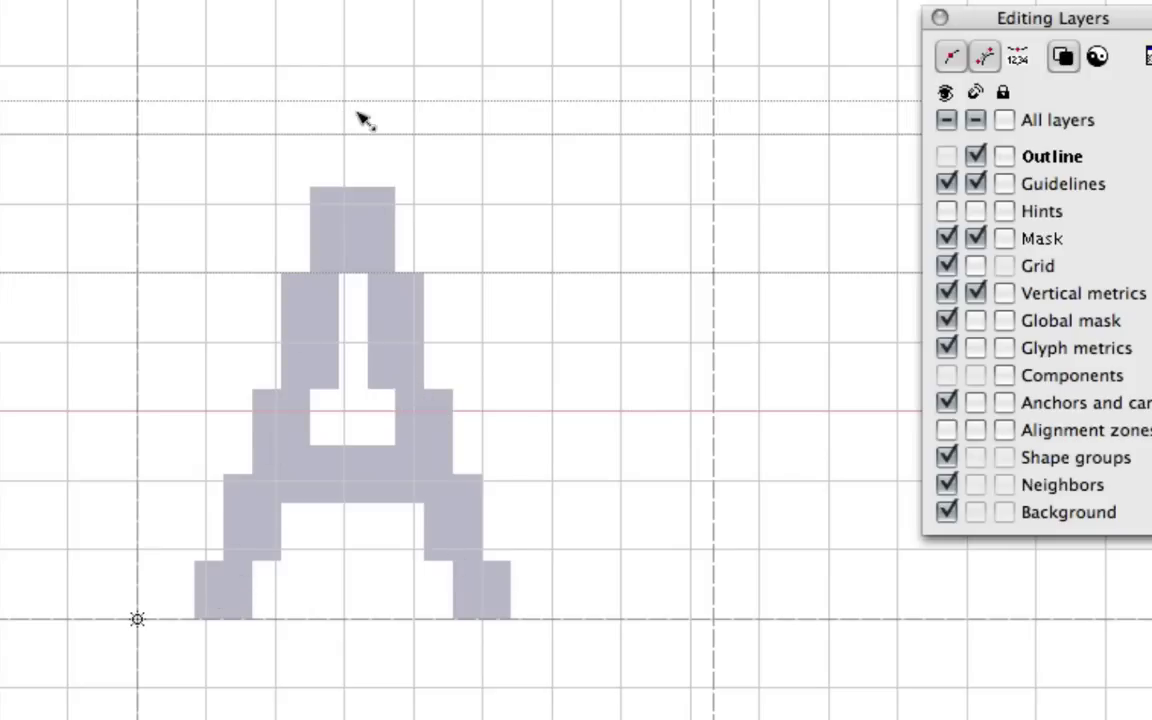
click(946, 512)
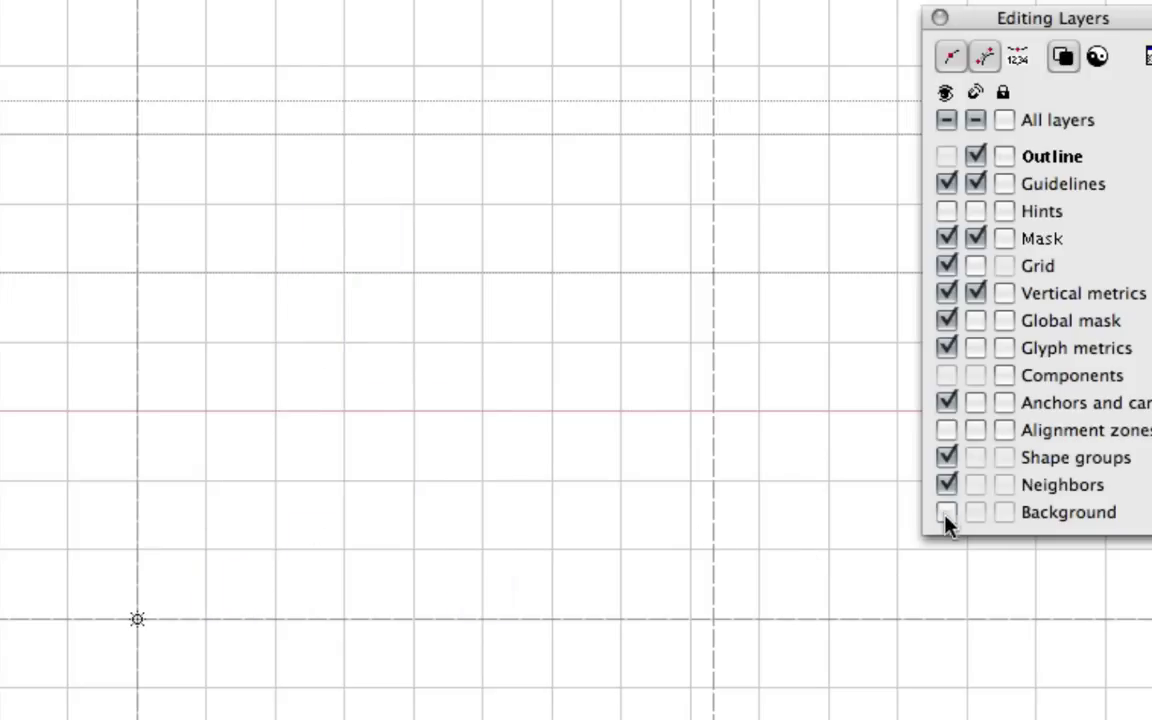
click(947, 512)
click(947, 512)
click(948, 512)
click(947, 512)
click(947, 512)
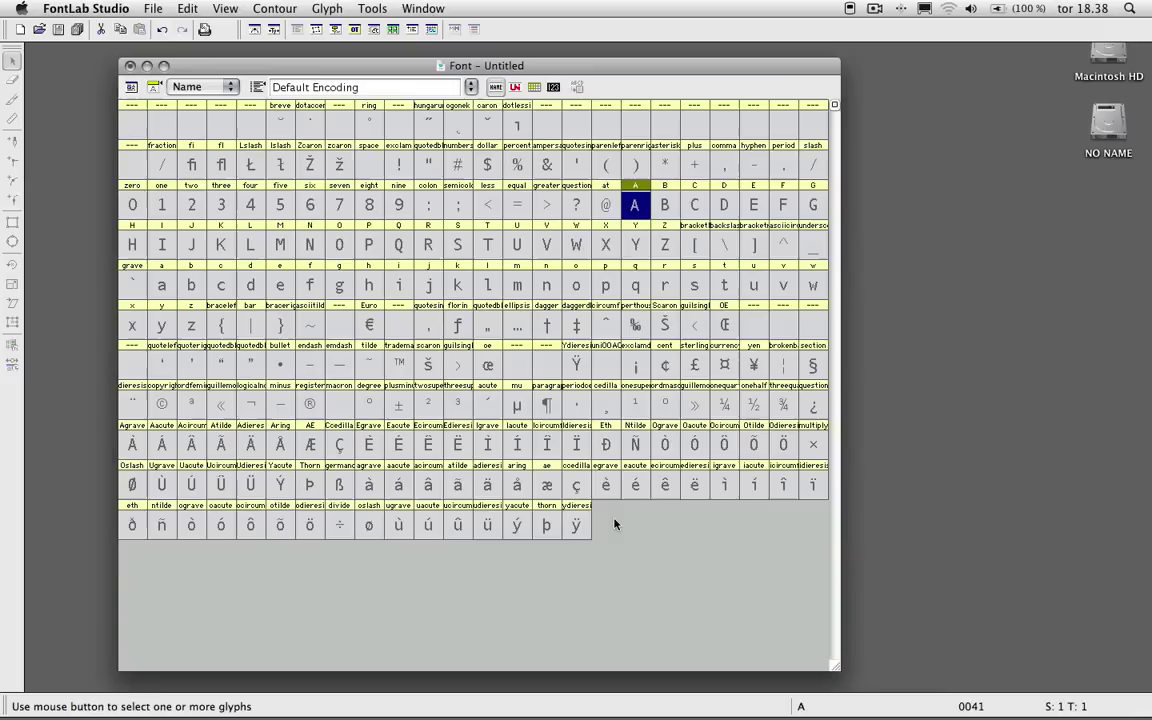